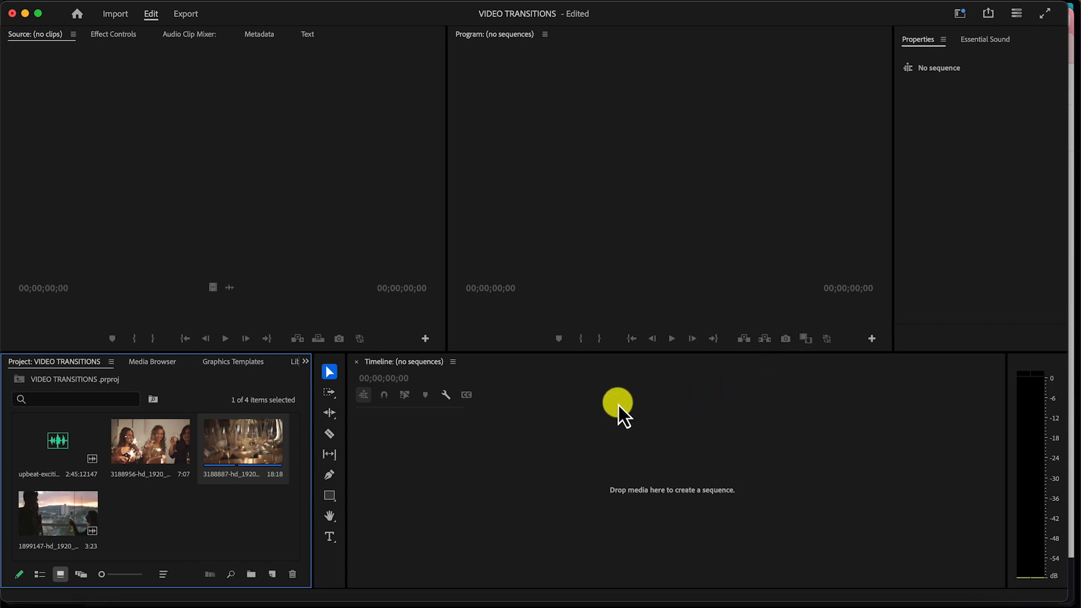
# - Create a sequence from the 3188956 clip and append the 3188887 clip after it on the timeline
pyautogui.click(150, 450)
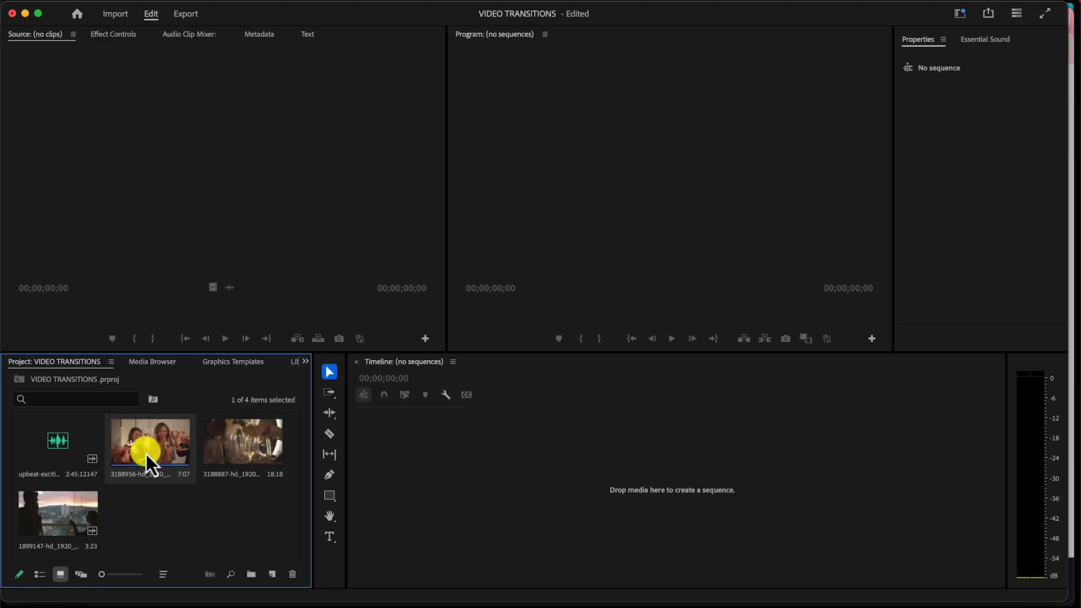
pyautogui.moveTo(285, 361); pyautogui.dragTo(698, 389)
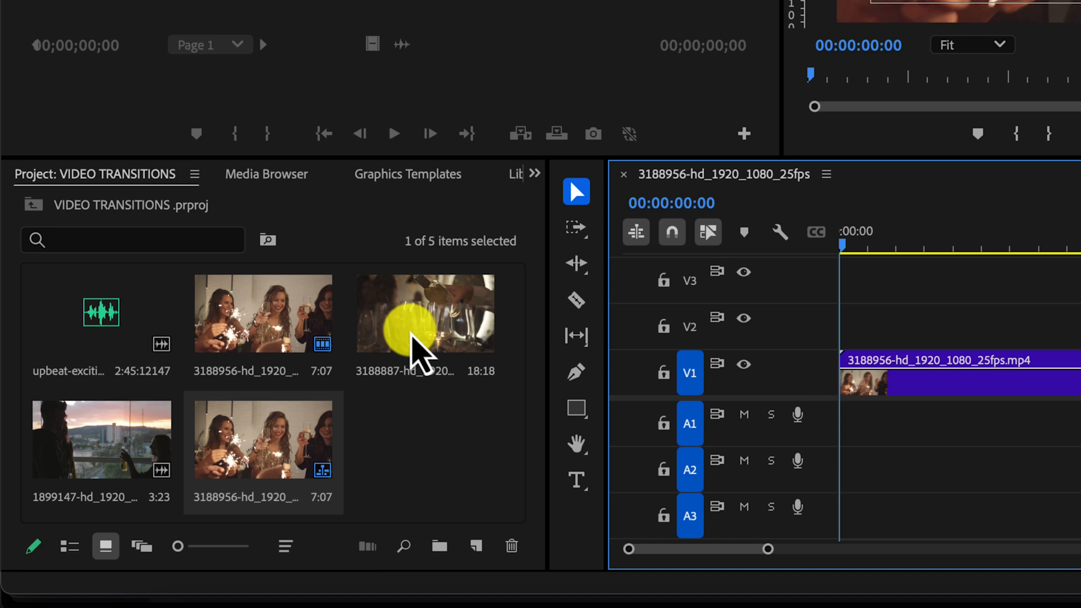
pyautogui.moveTo(451, 315); pyautogui.dragTo(1080, 373)
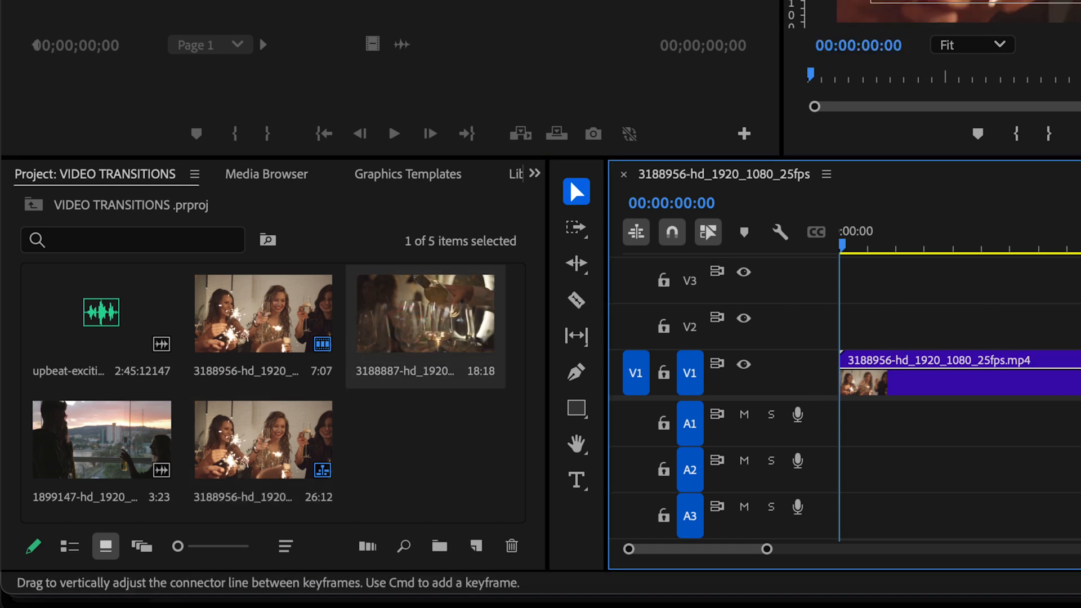
# - Append the 1899147 clip to the end of the sequence on track V1
pyautogui.moveTo(542, 546); pyautogui.dragTo(692, 579)
pyautogui.click(17, 445)
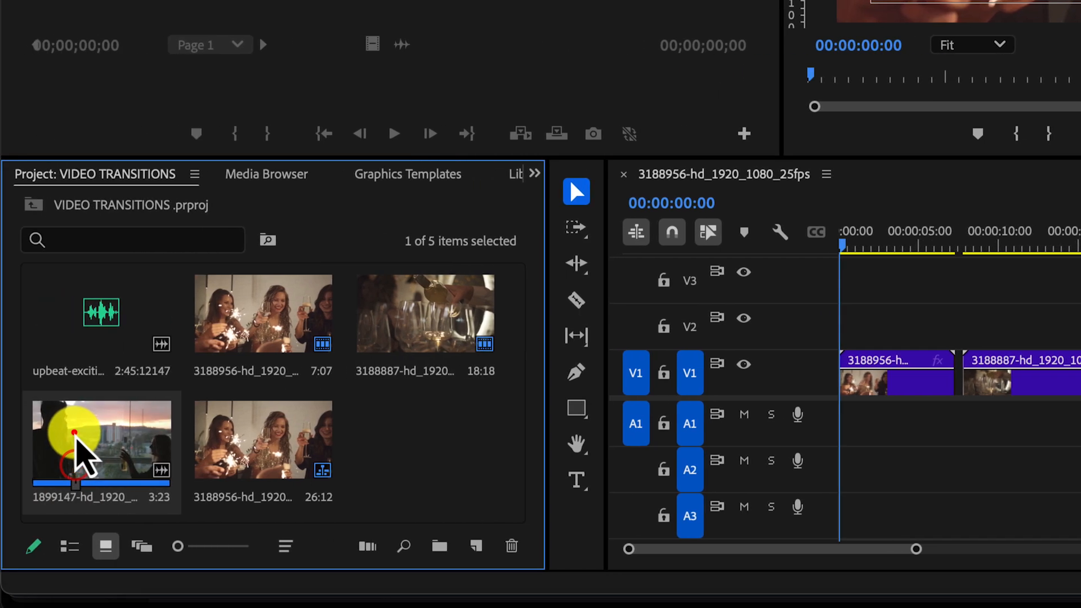
pyautogui.moveTo(101, 440); pyautogui.dragTo(1080, 373)
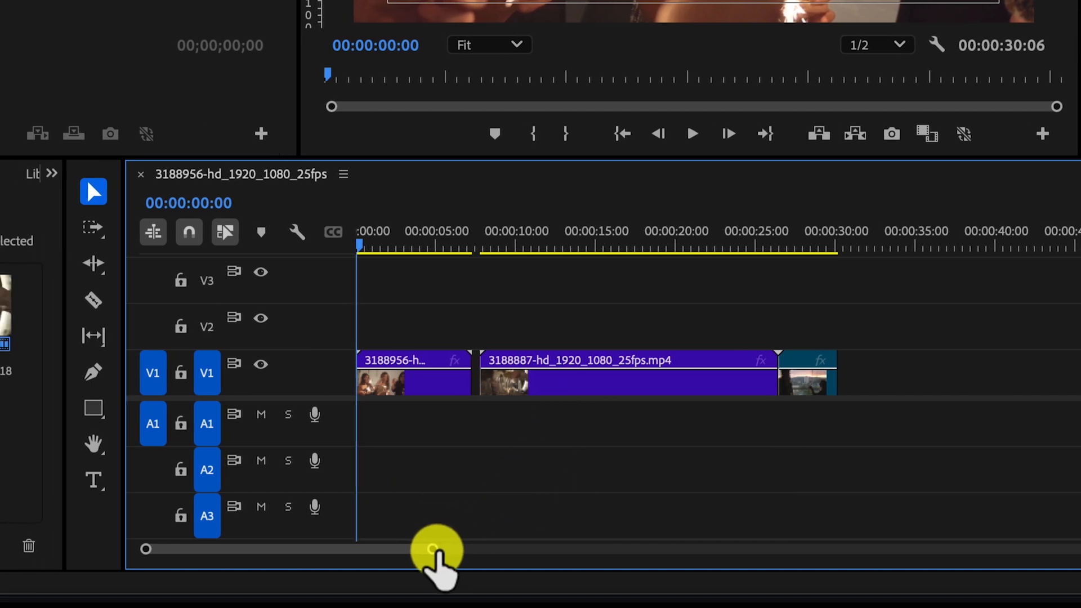
# - Play through the first two clips on the timeline to review where to cut
pyautogui.moveTo(647, 554); pyautogui.dragTo(618, 561)
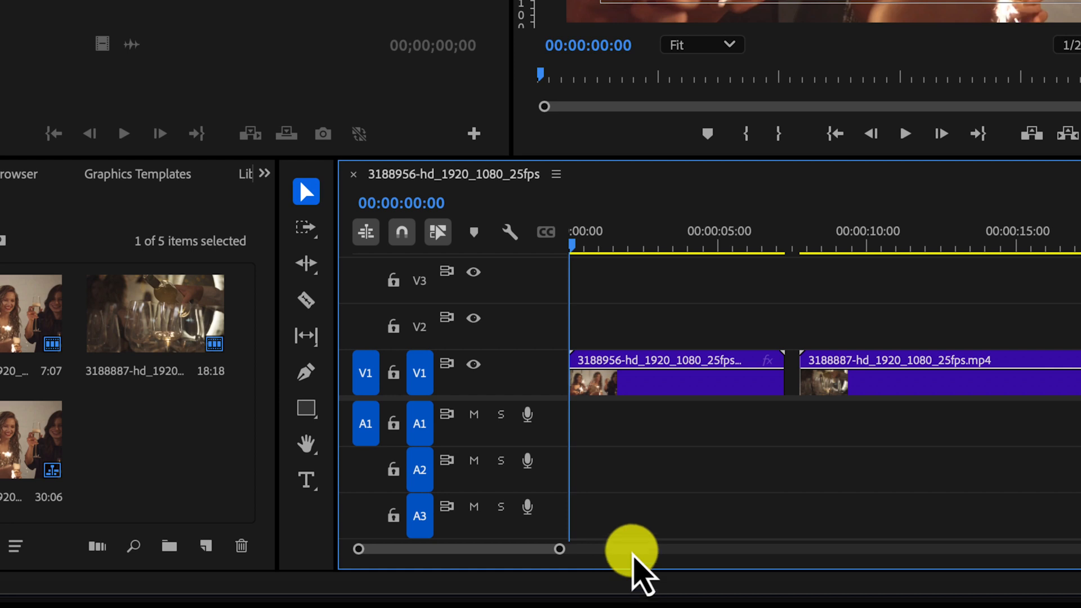
pyautogui.click(957, 393)
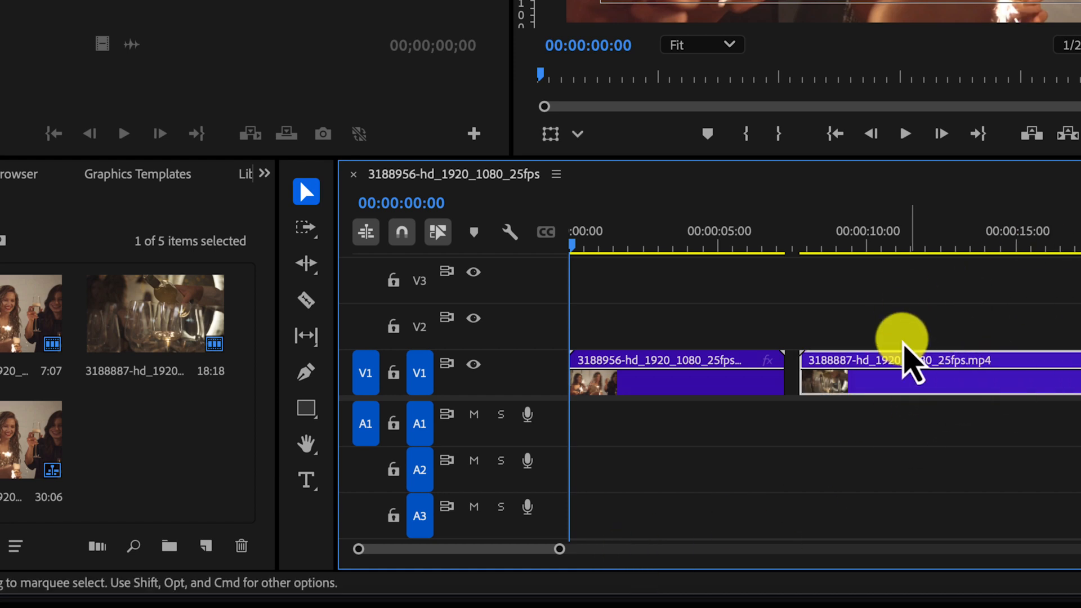
pyautogui.moveTo(915, 382); pyautogui.dragTo(922, 353)
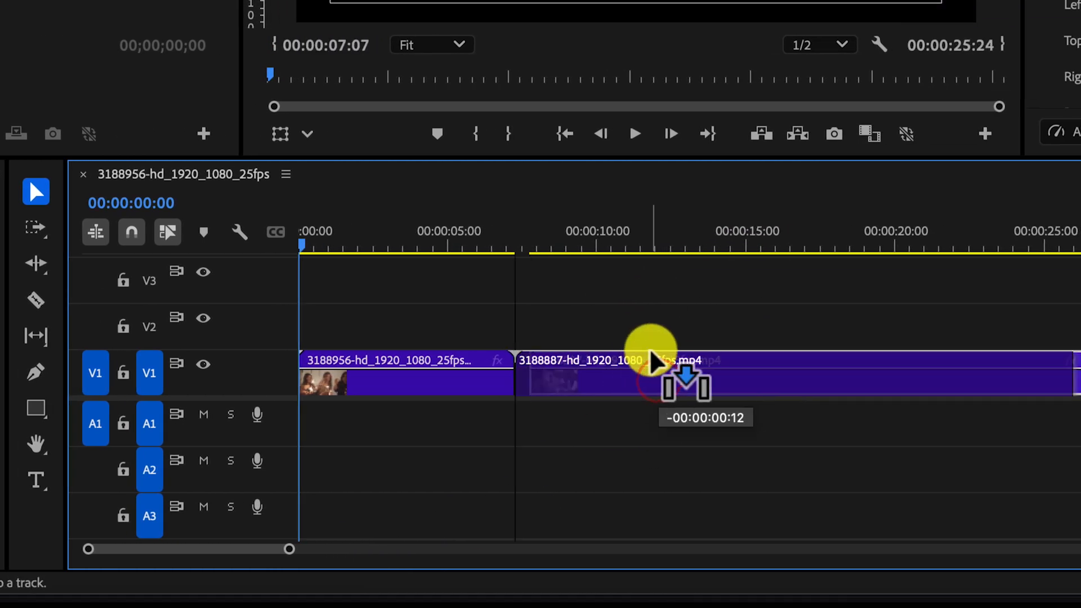
pyautogui.moveTo(651, 353); pyautogui.dragTo(650, 360)
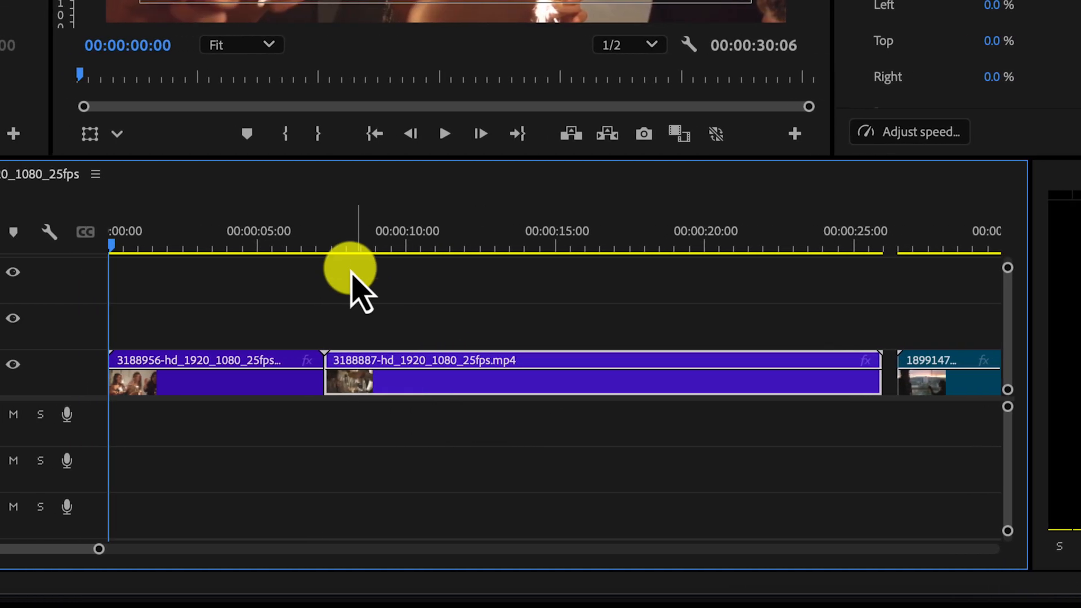
pyautogui.click(298, 246)
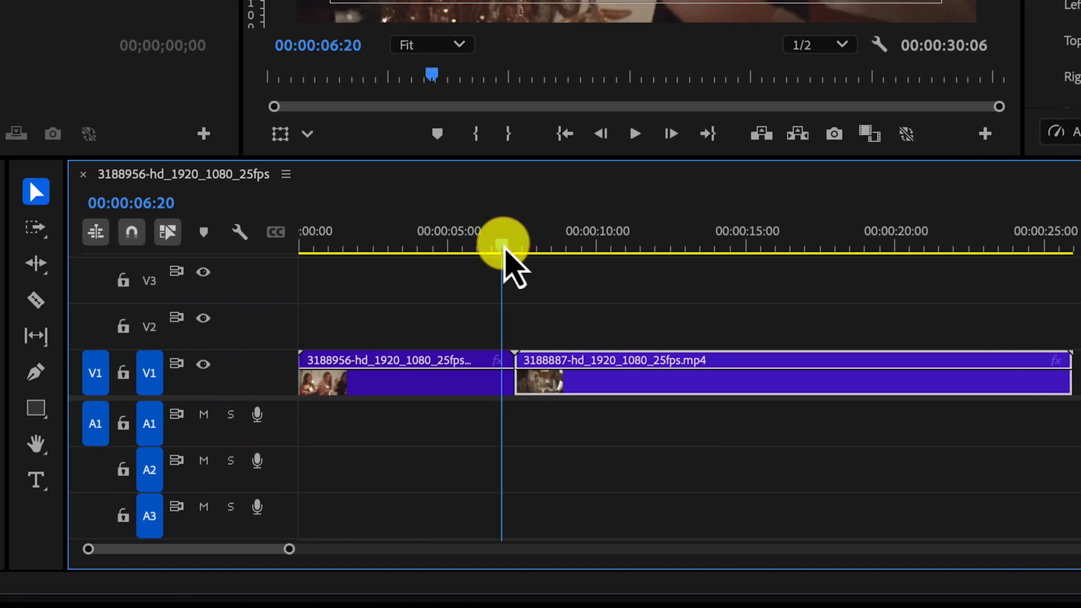
pyautogui.press('space')
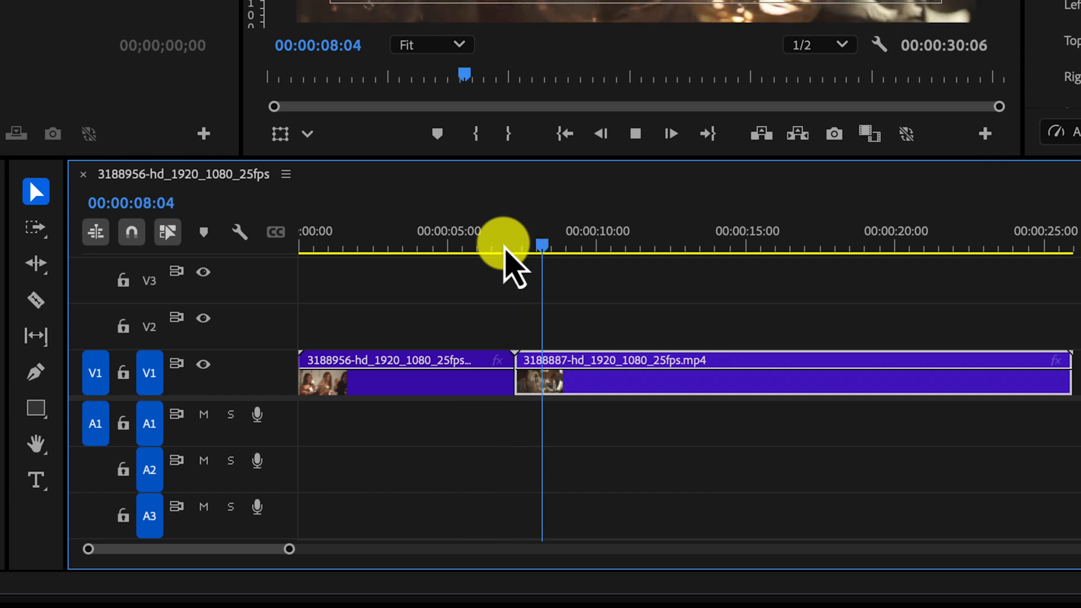
pyautogui.press('space')
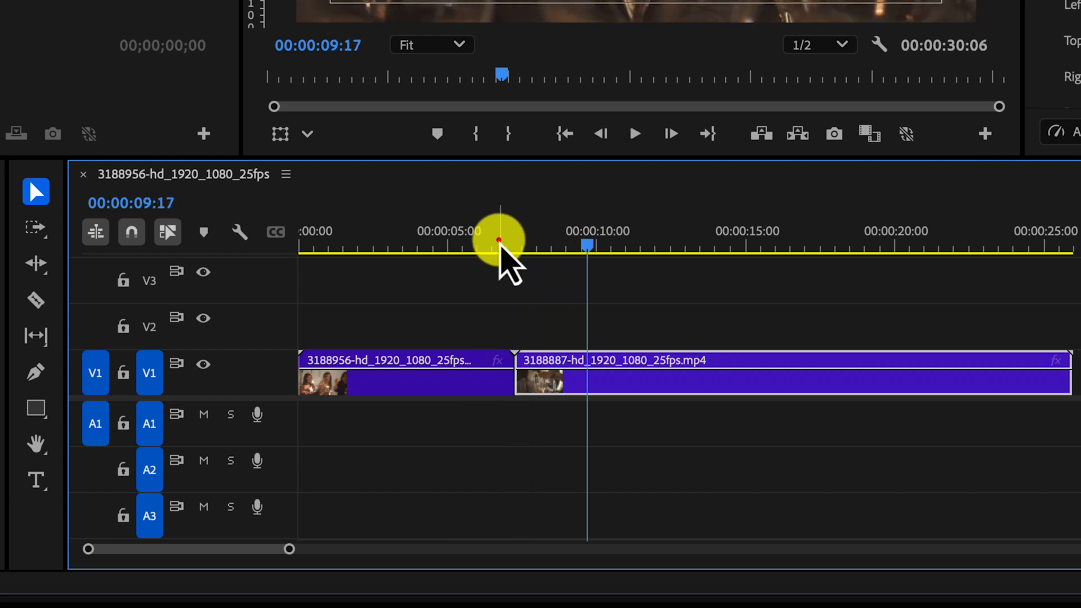
pyautogui.click(497, 244)
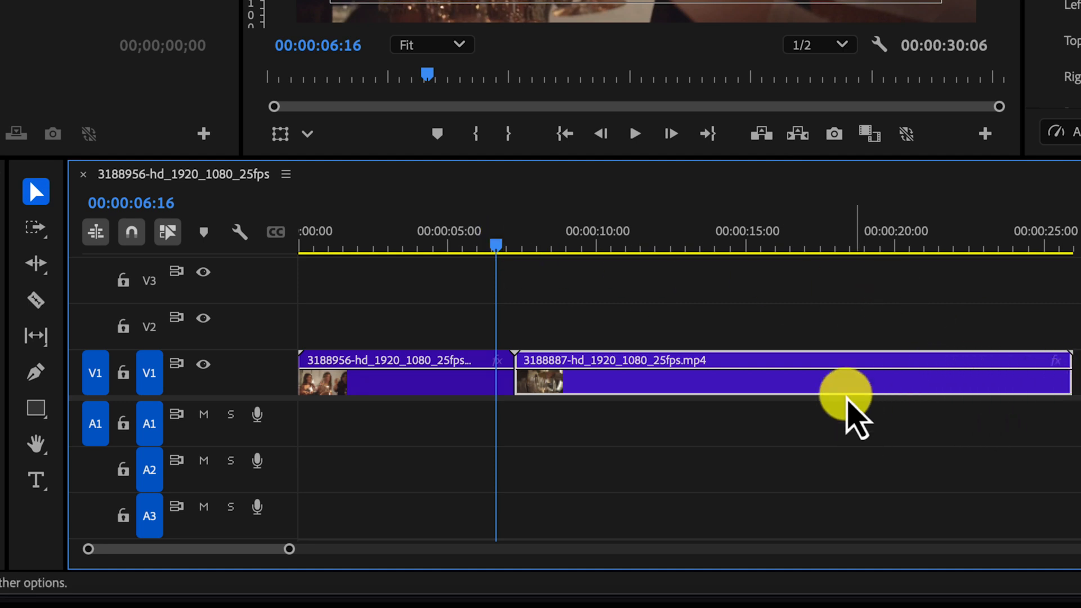
pyautogui.press('space')
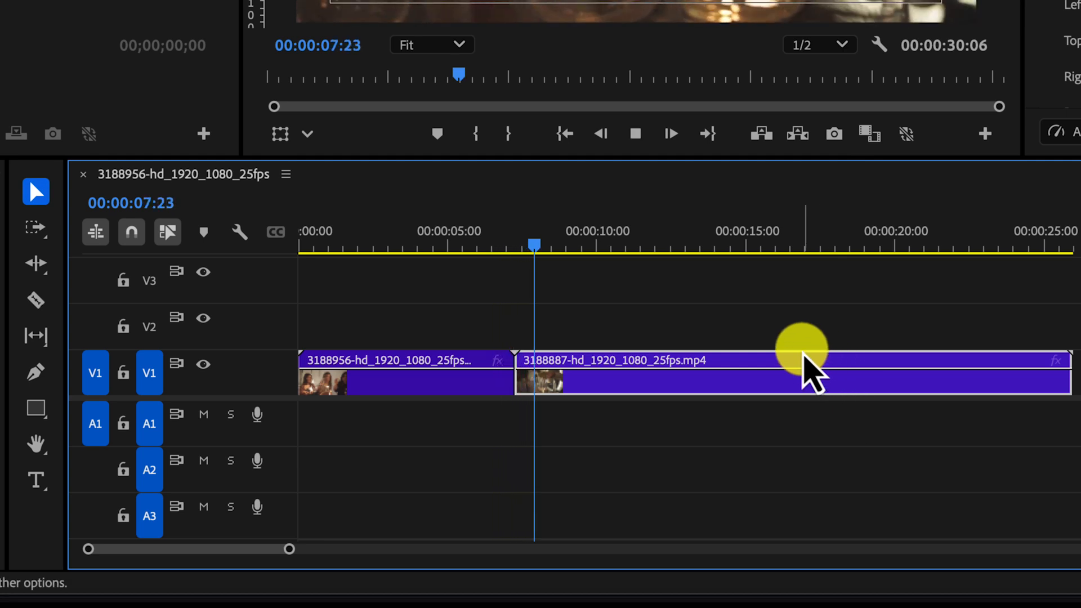
pyautogui.press('space')
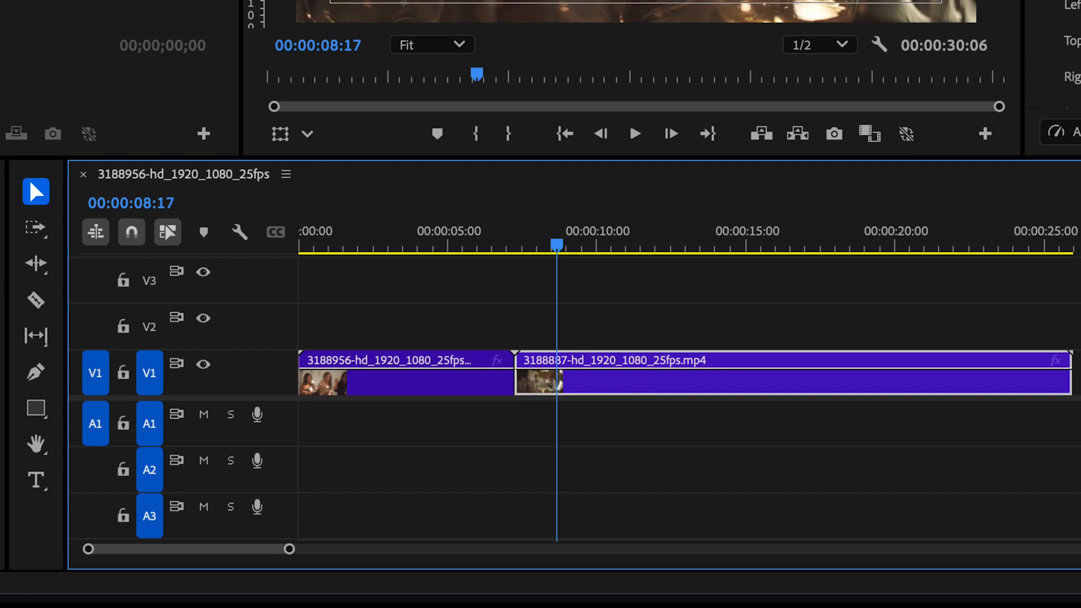
# - Split the 3188887 clip with the Razor tool and delete its latter part
pyautogui.press('c')
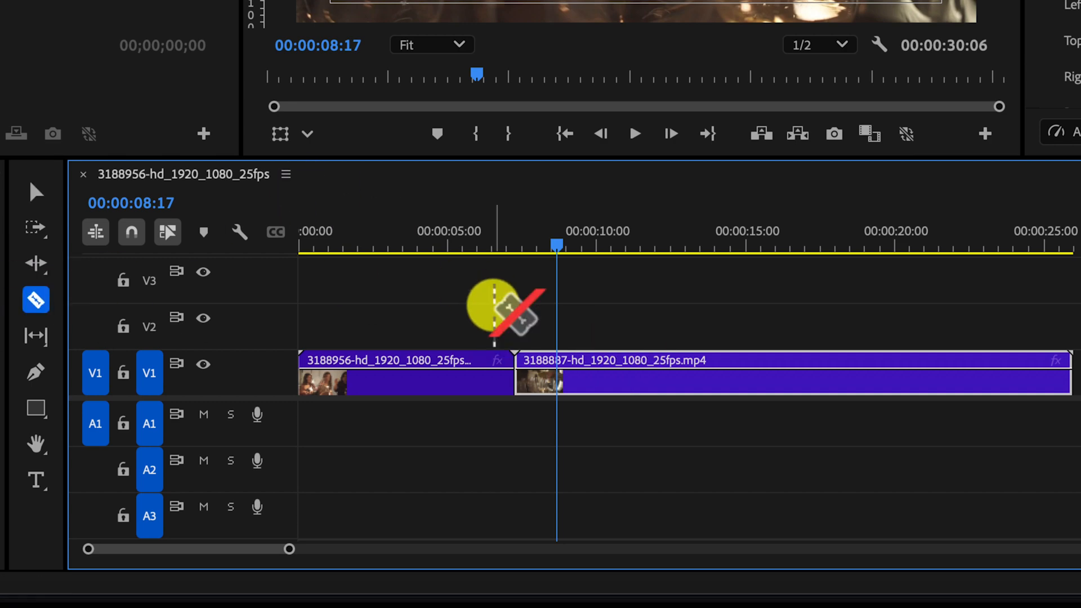
pyautogui.click(494, 363)
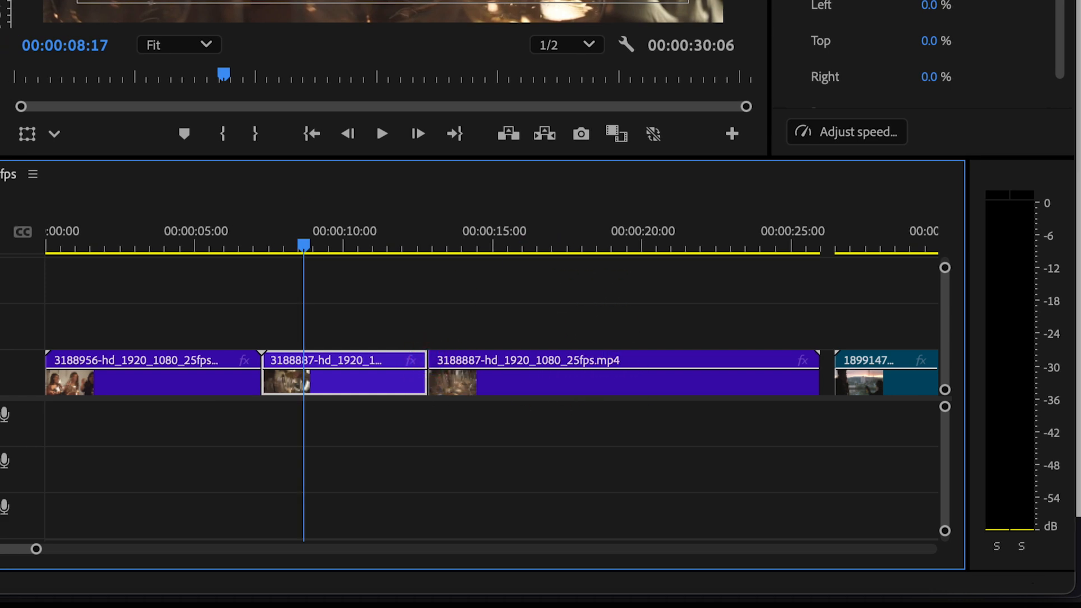
pyautogui.click(281, 197)
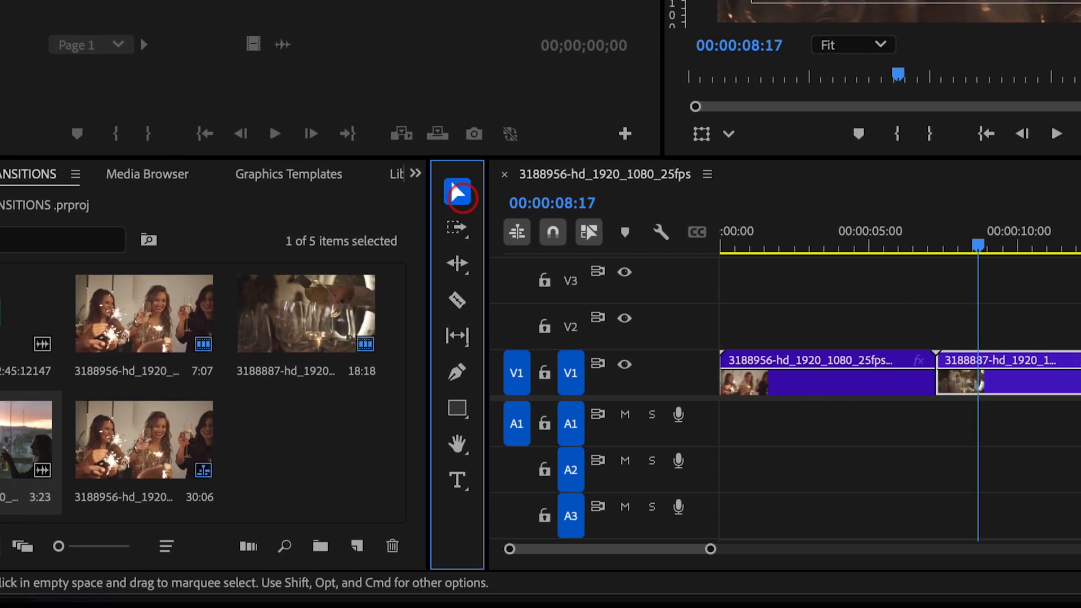
pyautogui.click(537, 379)
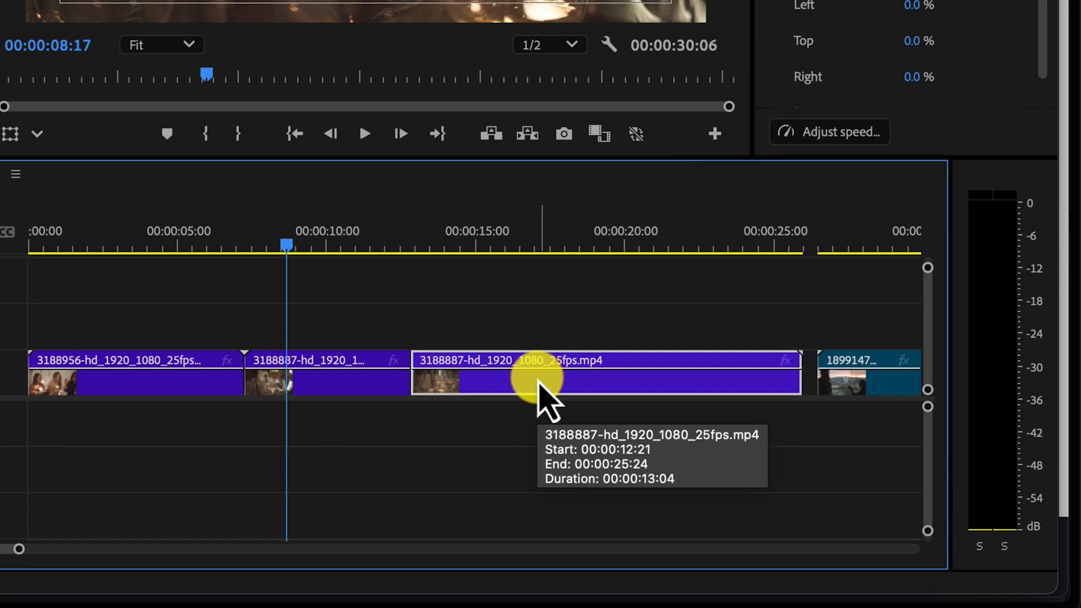
pyautogui.press('Delete')
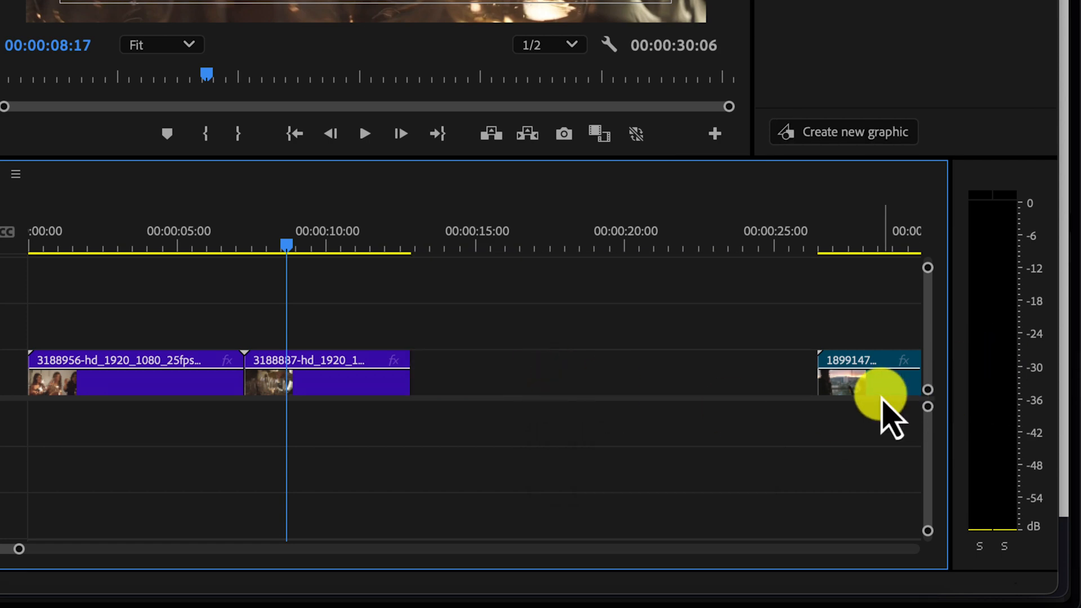
# - Move the 1899147 clip left to close the gap after the trimmed clip and play the join
pyautogui.click(882, 393)
pyautogui.moveTo(882, 393); pyautogui.dragTo(472, 358)
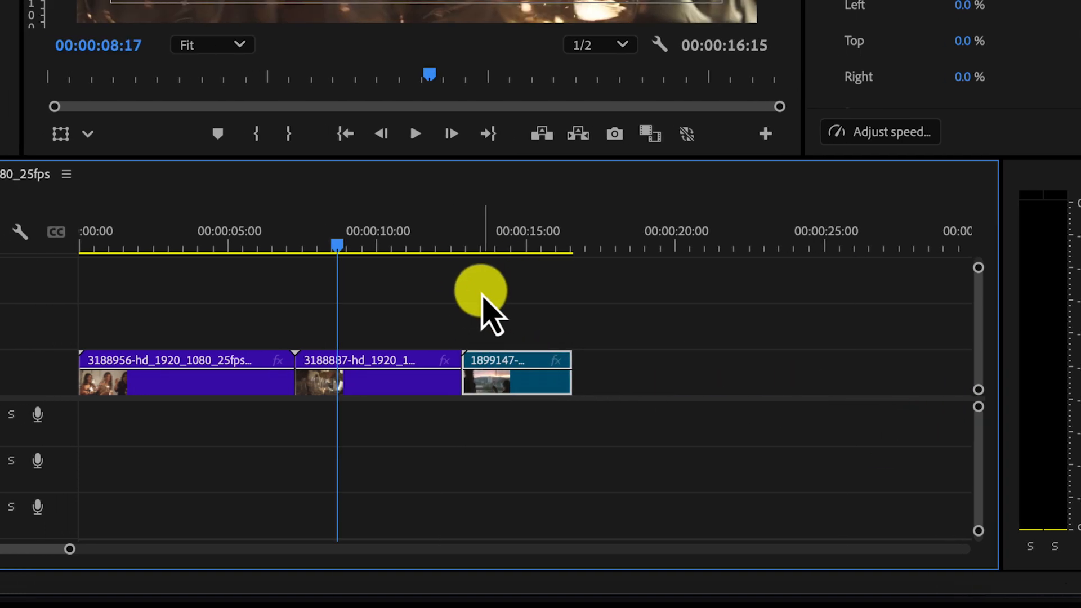
pyautogui.click(402, 245)
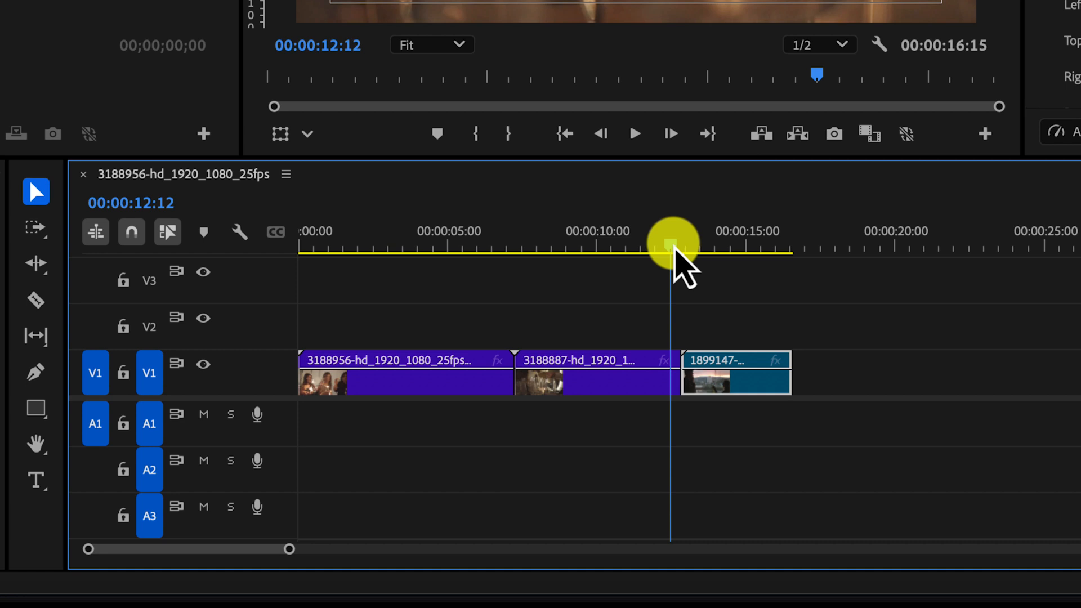
pyautogui.press('space')
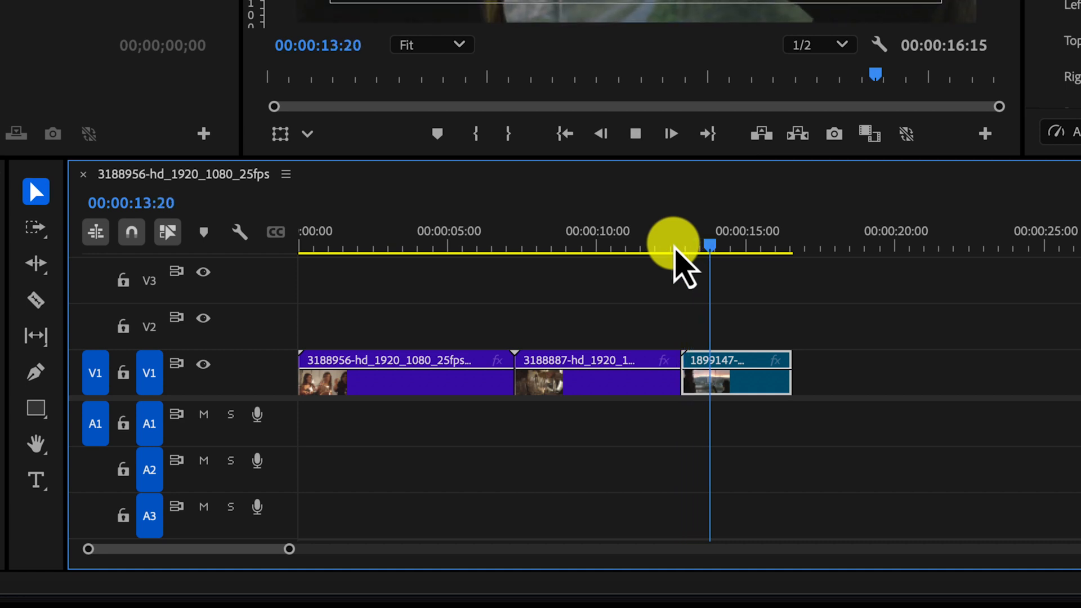
pyautogui.press('space')
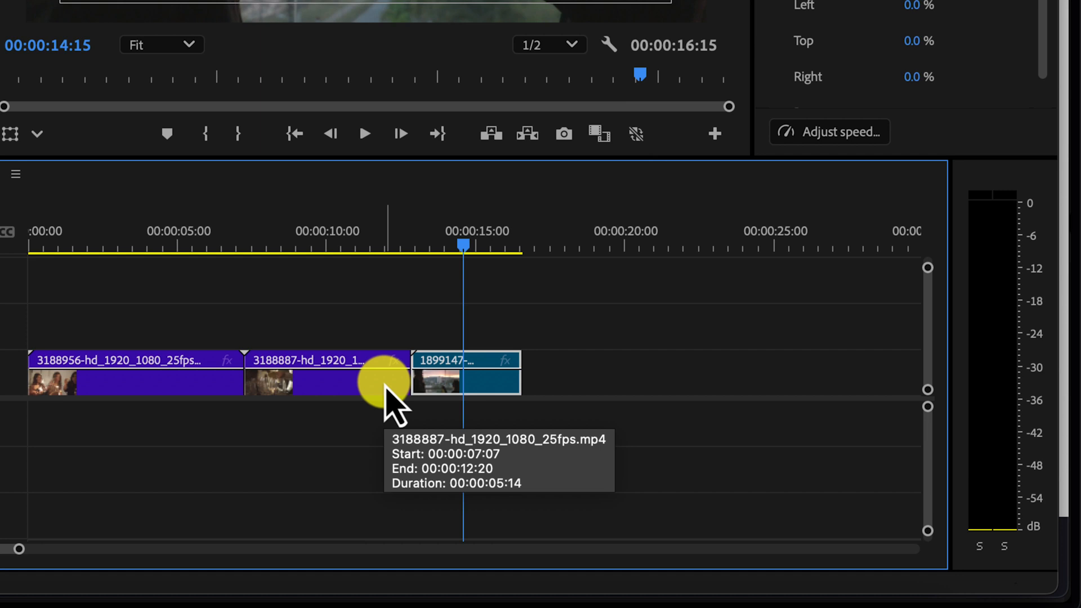
# - Shift the 1899147 clip about one second right and apply the default transition at its end
pyautogui.moveTo(474, 378); pyautogui.dragTo(527, 389)
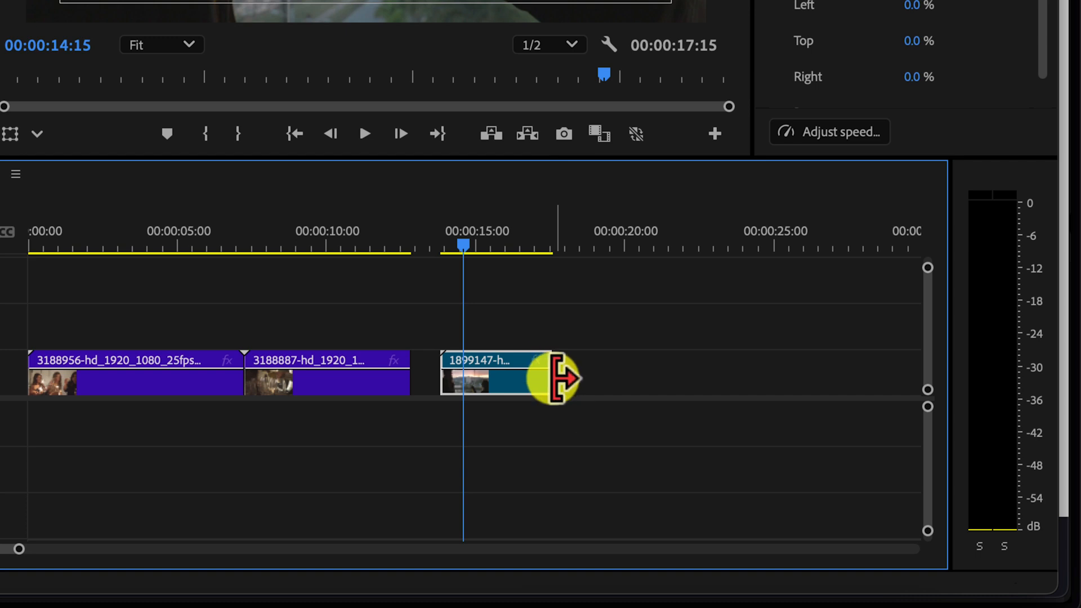
pyautogui.click(554, 377)
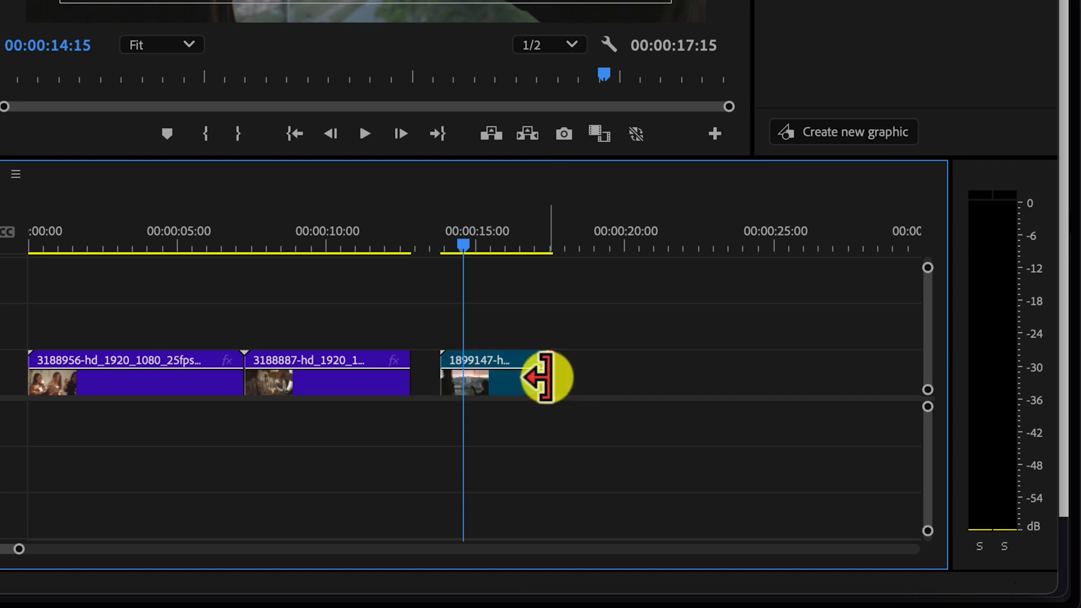
pyautogui.rightClick(551, 386)
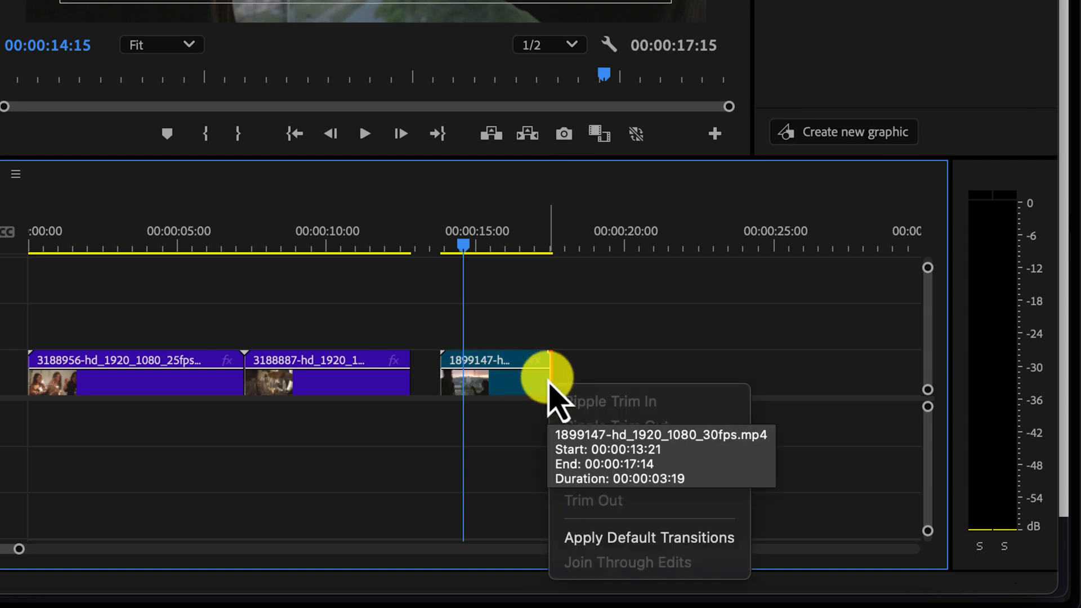
pyautogui.click(614, 537)
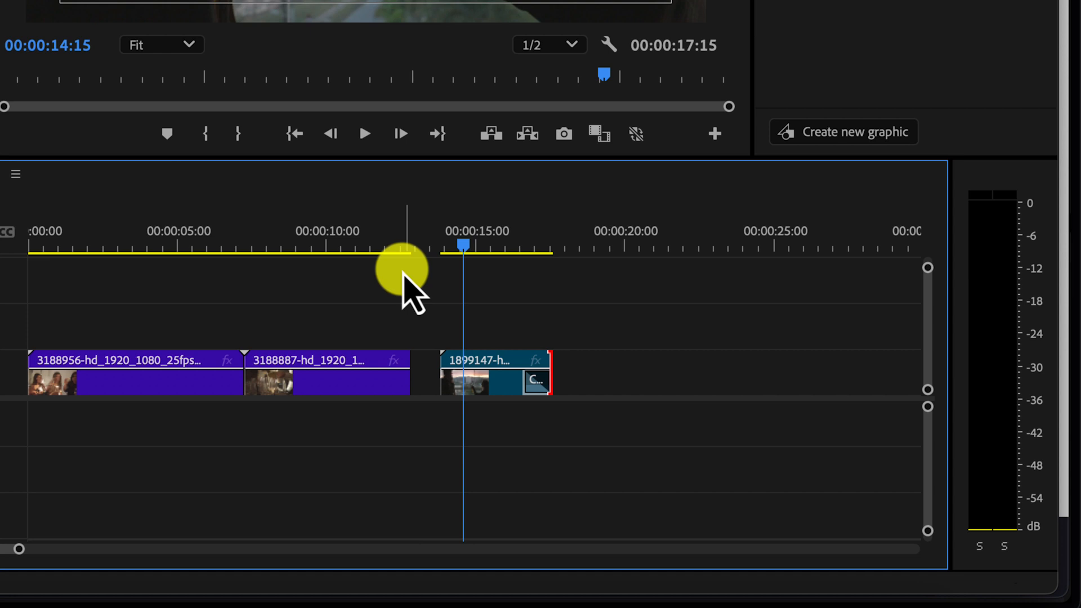
# - Slide the 1899147 clip back left so it directly follows the 3188887 clip
pyautogui.press('space')
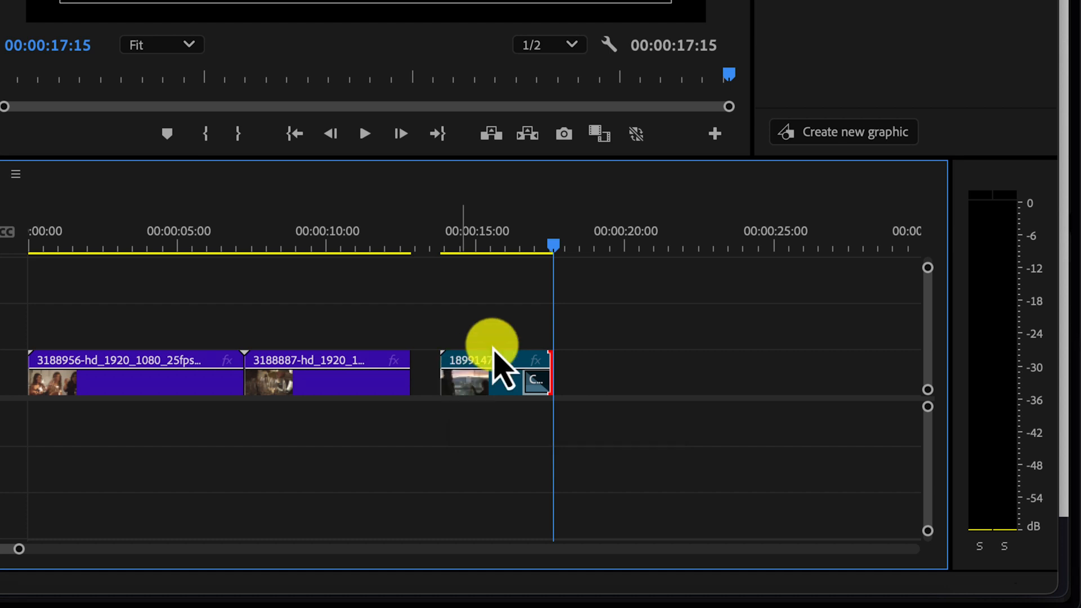
pyautogui.click(537, 249)
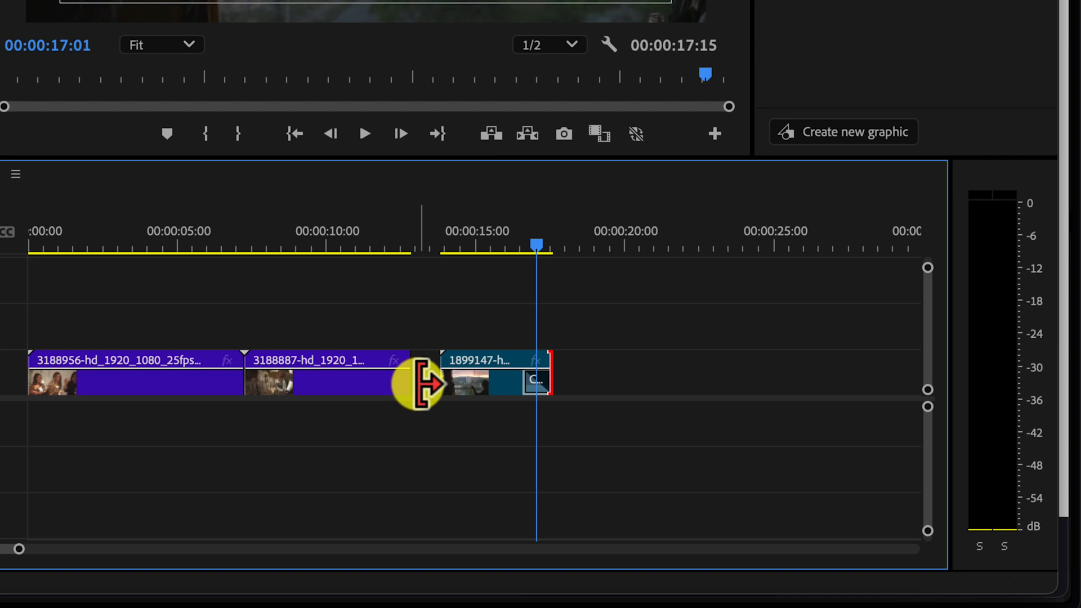
pyautogui.moveTo(480, 383); pyautogui.dragTo(450, 388)
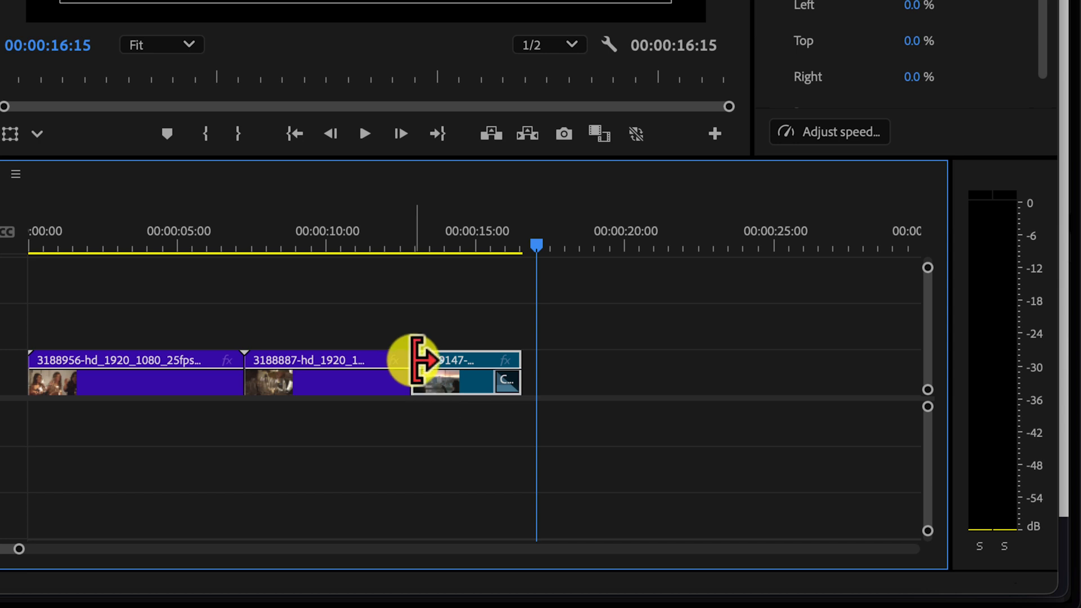
# - Apply the default transition at the cut between the 3188887 and 1899147 clips
pyautogui.click(413, 365)
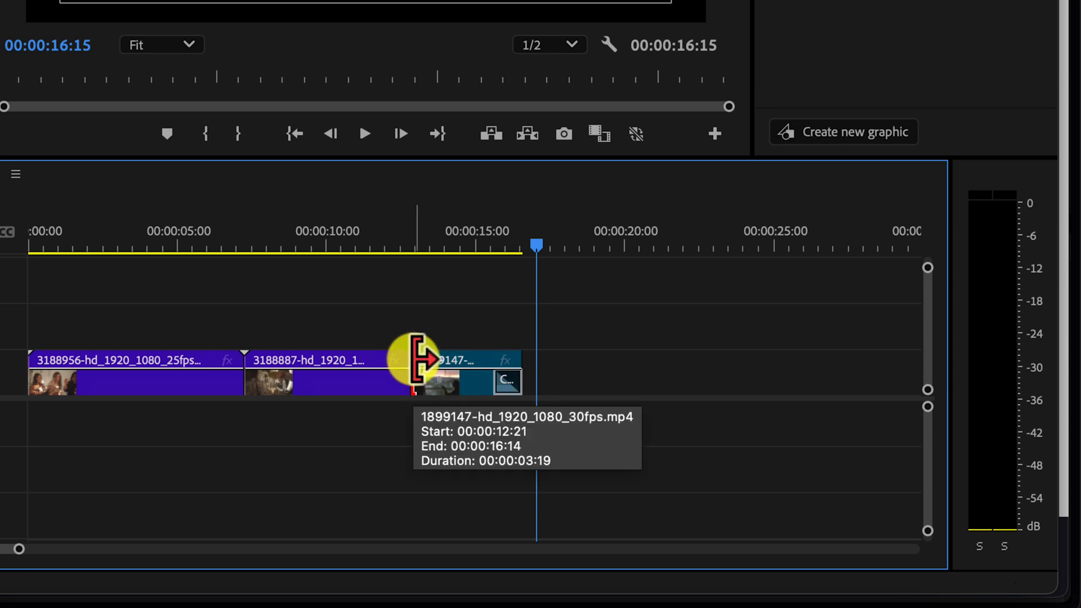
pyautogui.rightClick(416, 361)
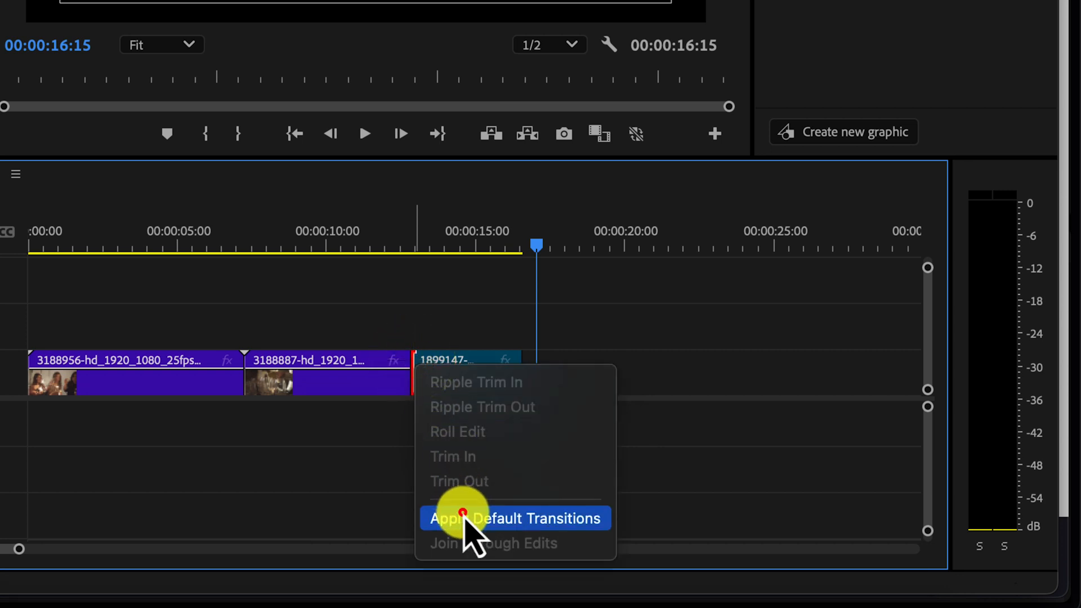
pyautogui.click(466, 523)
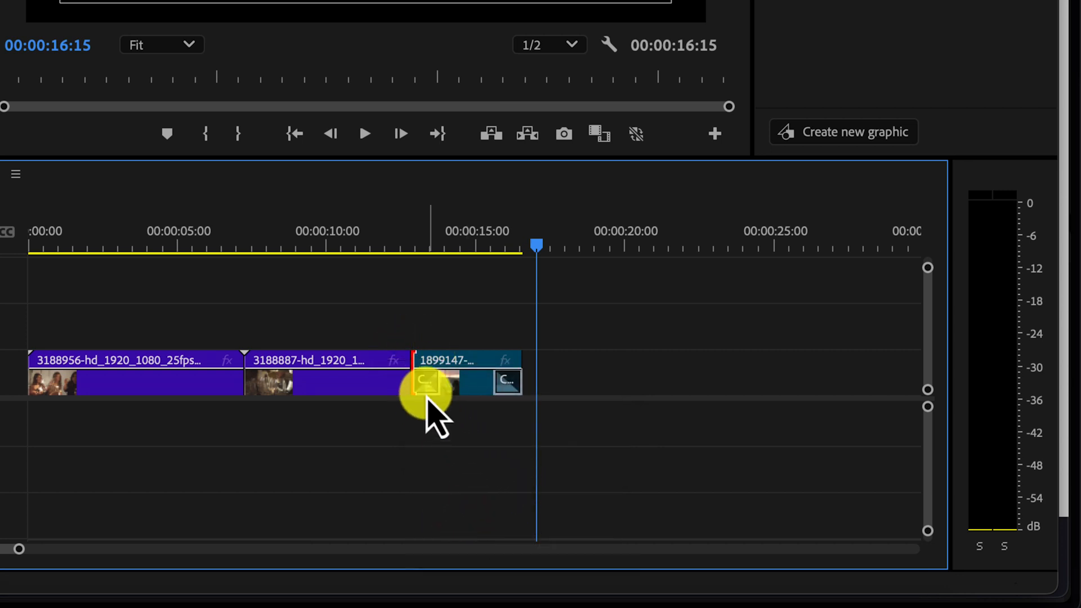
pyautogui.click(430, 389)
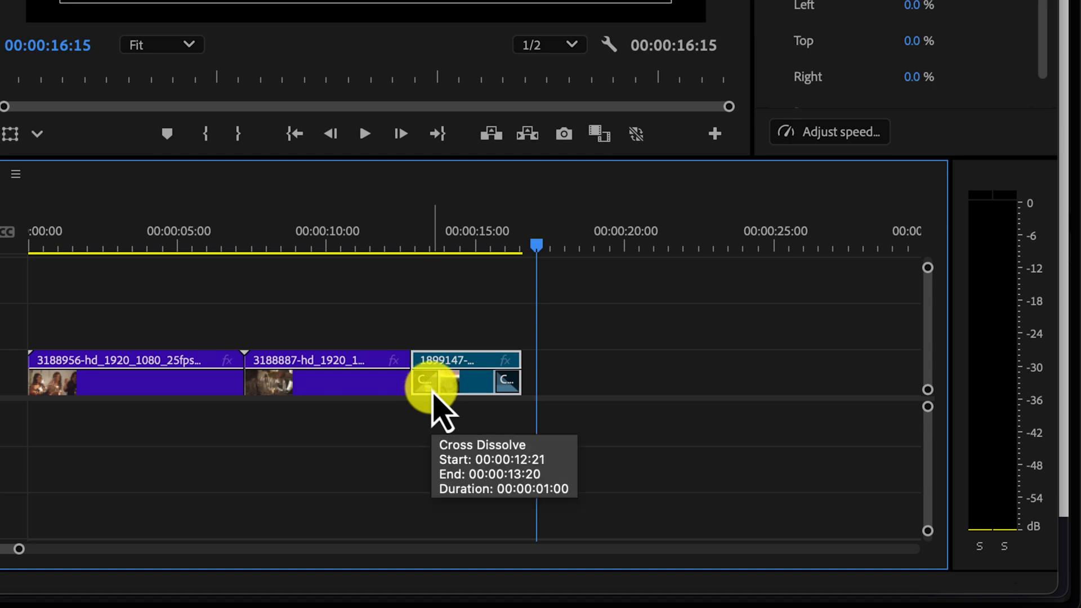
# - Play back the new Cross Dissolve from just before the cut
pyautogui.click(423, 247)
pyautogui.press('space')
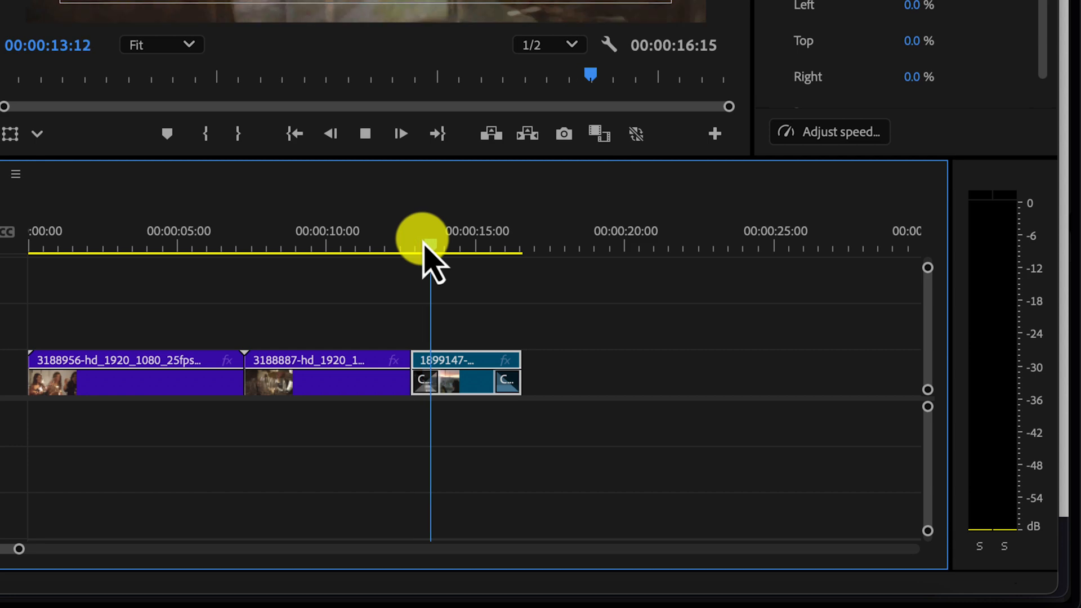
pyautogui.press('space')
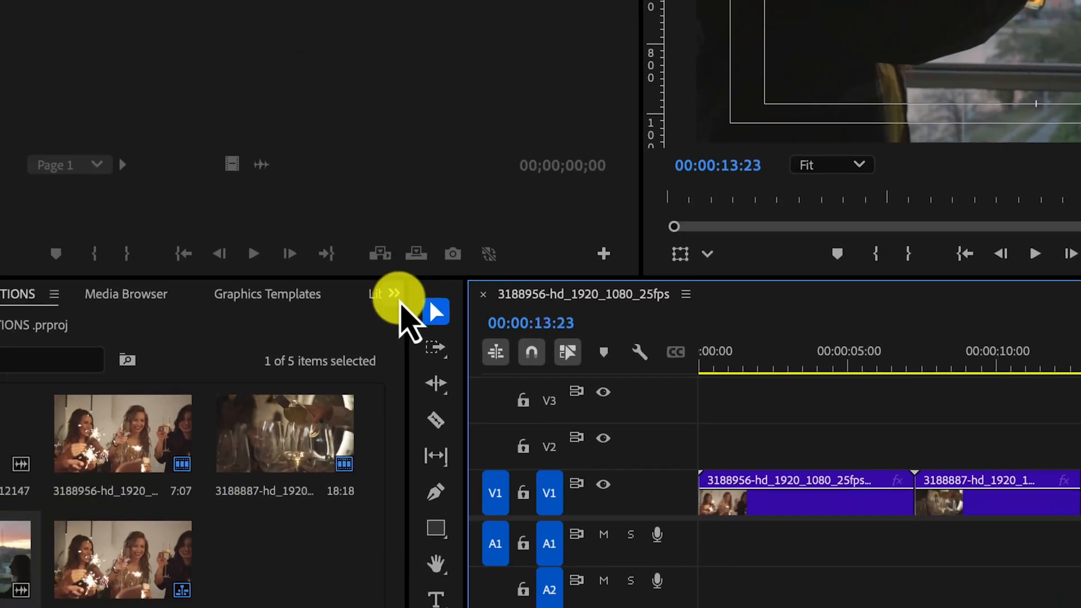
# - Open the Effects panel and expand the Video Transitions category to browse its folders
pyautogui.click(398, 292)
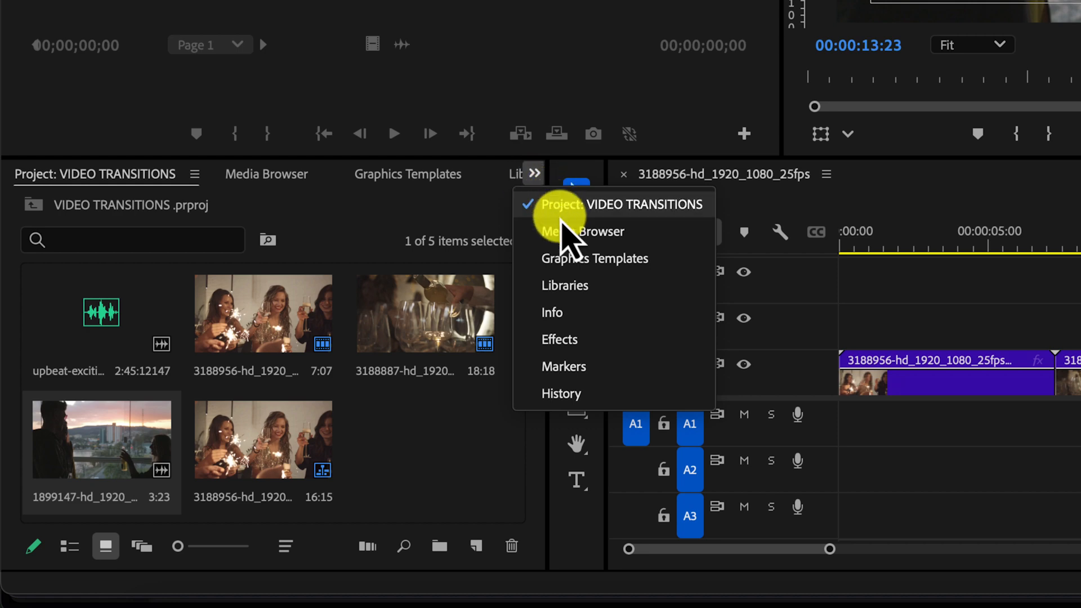
pyautogui.click(580, 348)
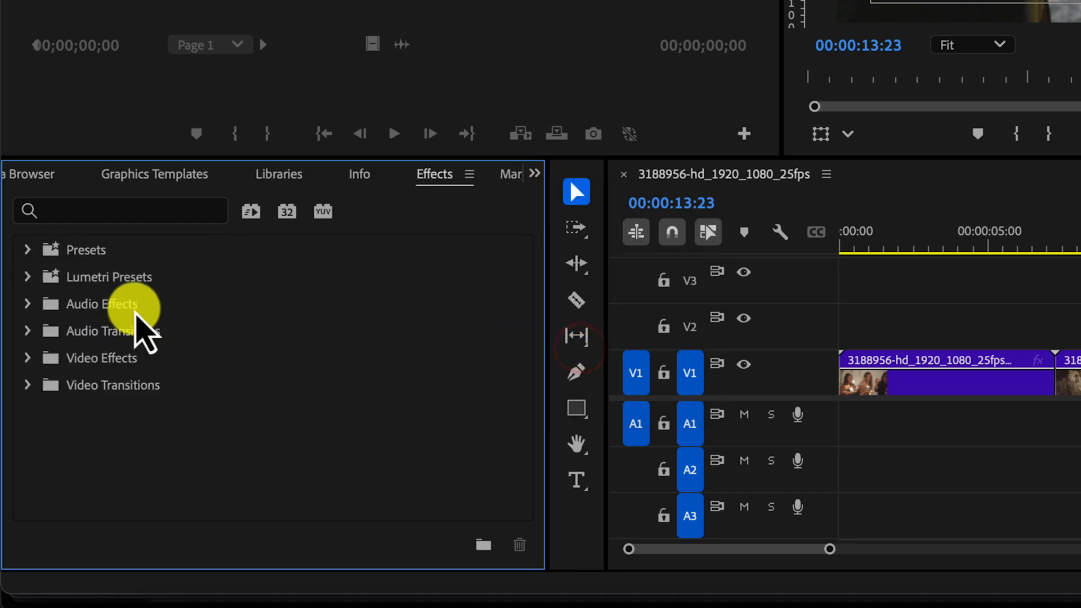
pyautogui.click(29, 385)
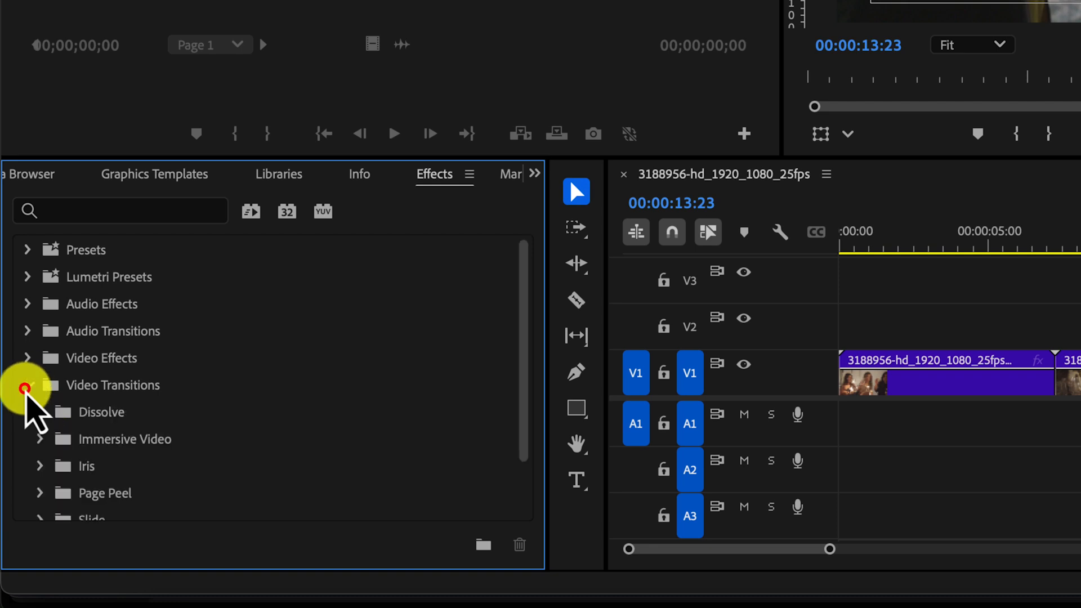
pyautogui.scroll(-1, 150, 471)
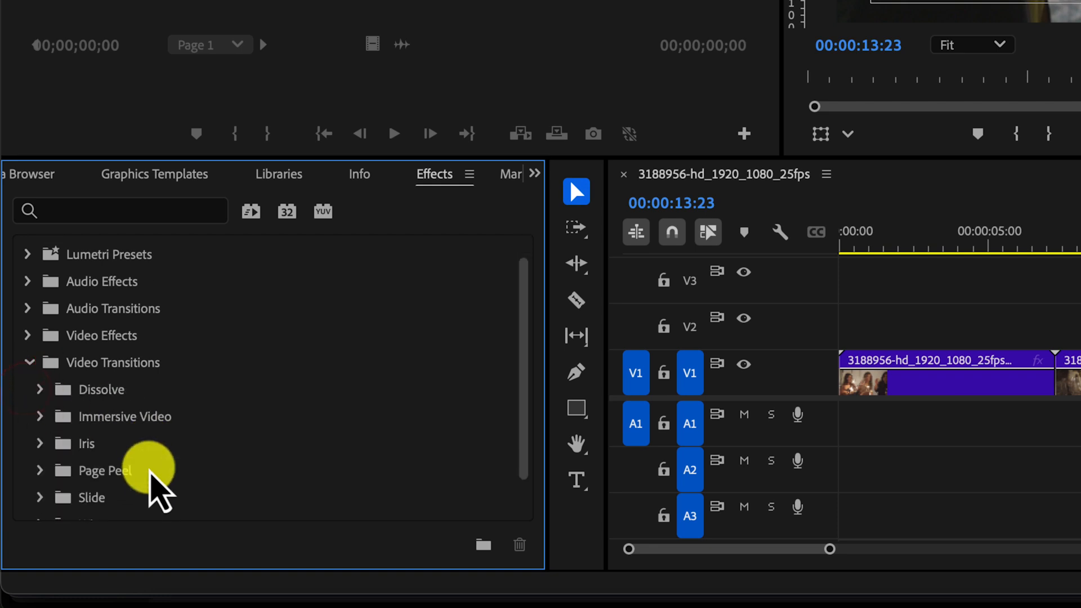
pyautogui.scroll(-1, 150, 474)
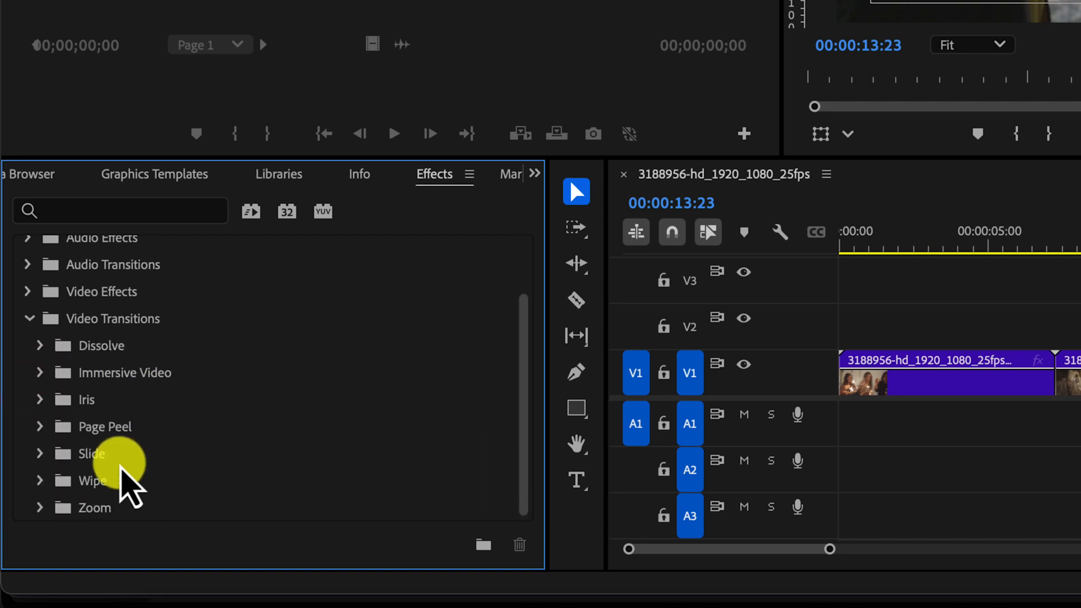
# - Search the effects for CROSS and apply Cross Dissolve to the cut between the 3188956 and 3188887 clips
pyautogui.click(95, 211)
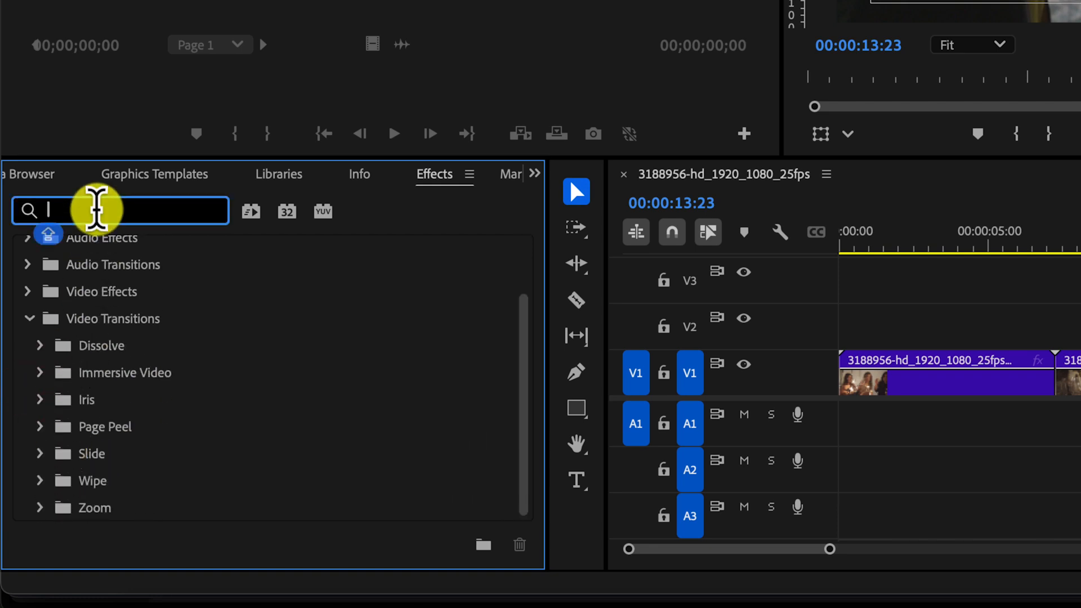
pyautogui.write('CROSS')
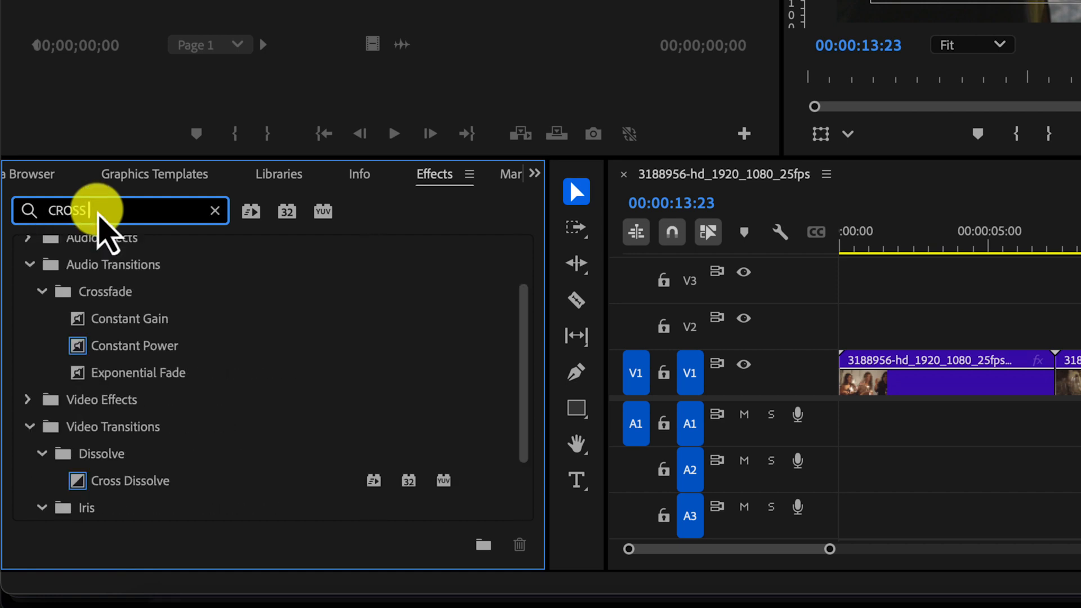
pyautogui.click(127, 483)
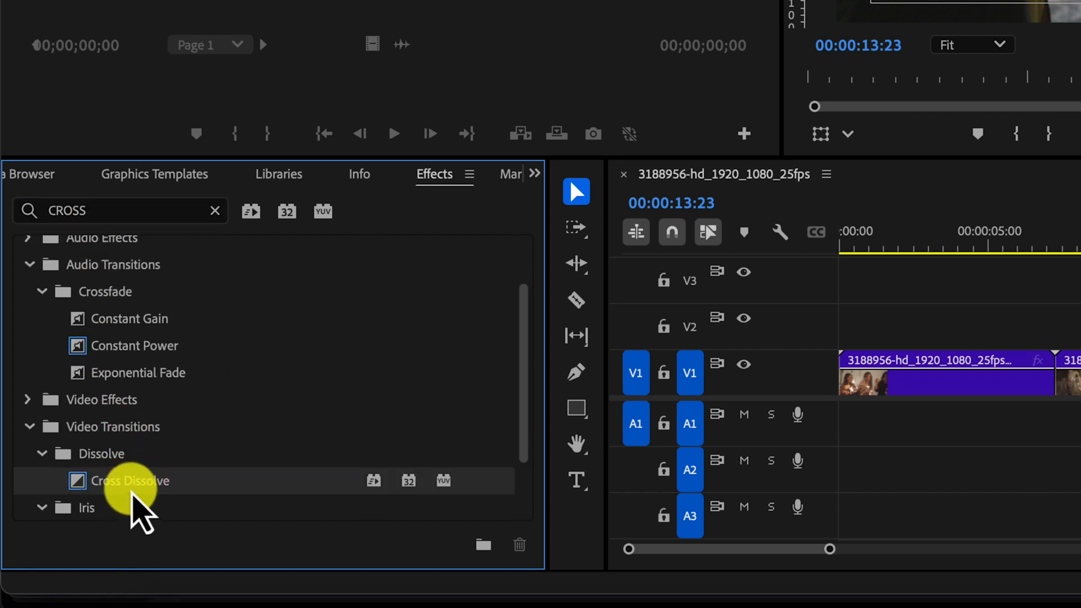
pyautogui.moveTo(128, 487); pyautogui.dragTo(1058, 378)
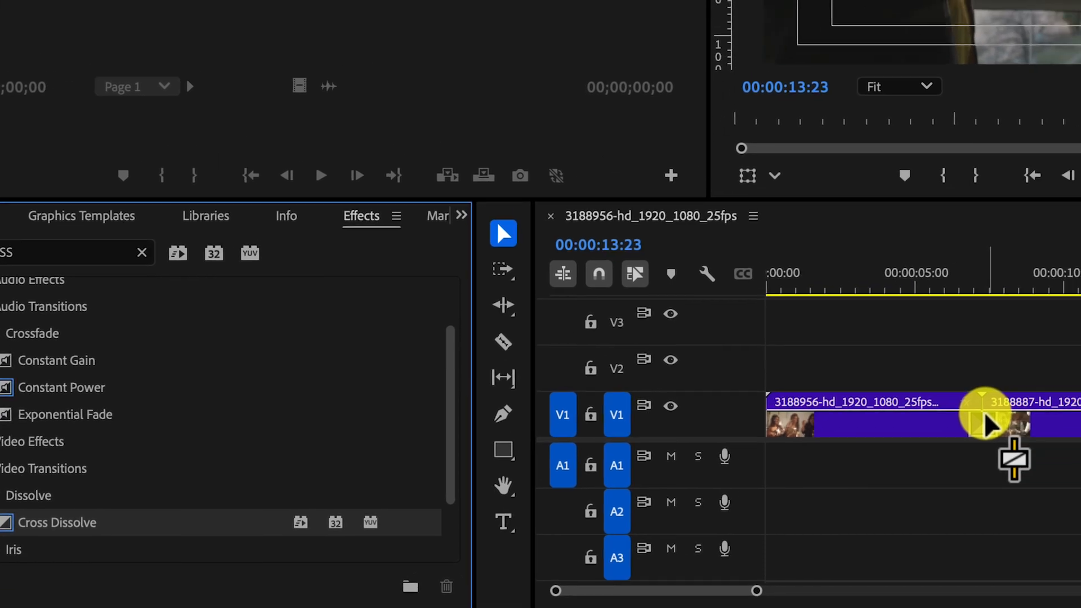
pyautogui.moveTo(985, 421); pyautogui.dragTo(984, 421)
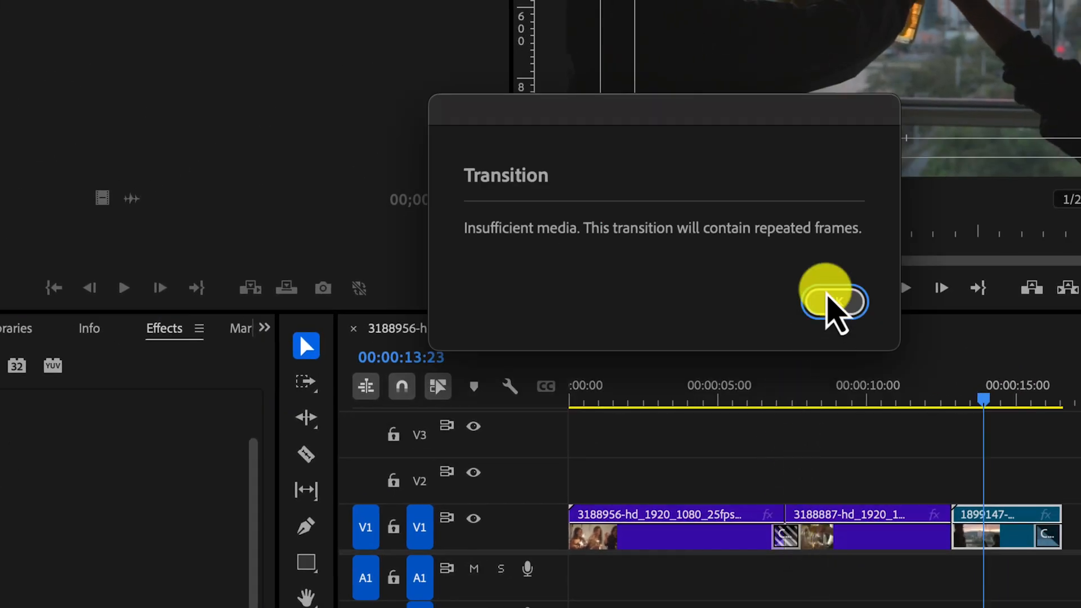
pyautogui.click(833, 307)
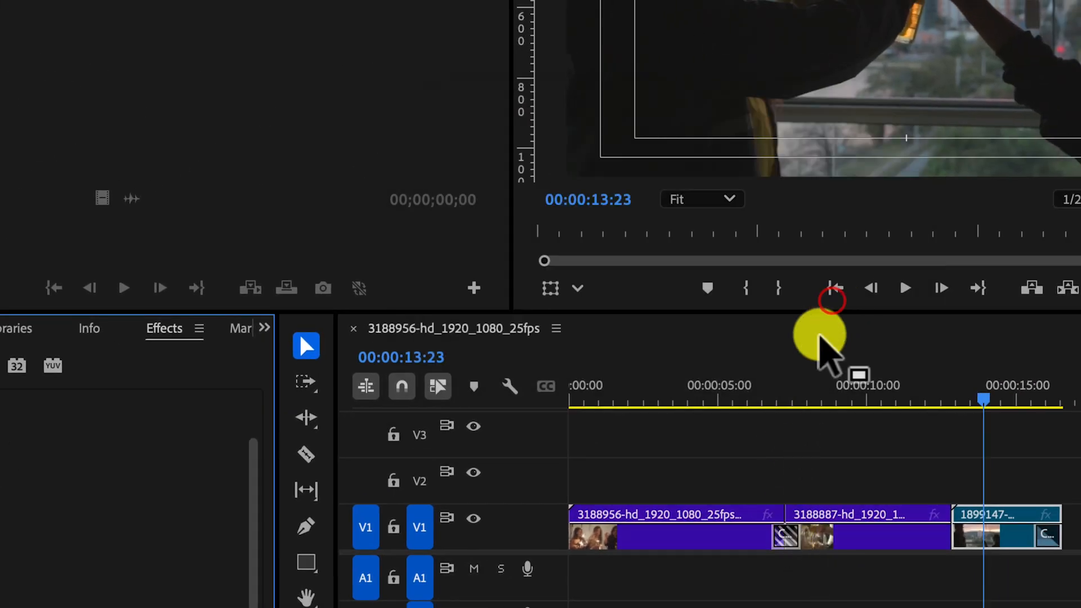
# - Play back the new Cross Dissolve between the first two clips from just before the cut
pyautogui.click(760, 389)
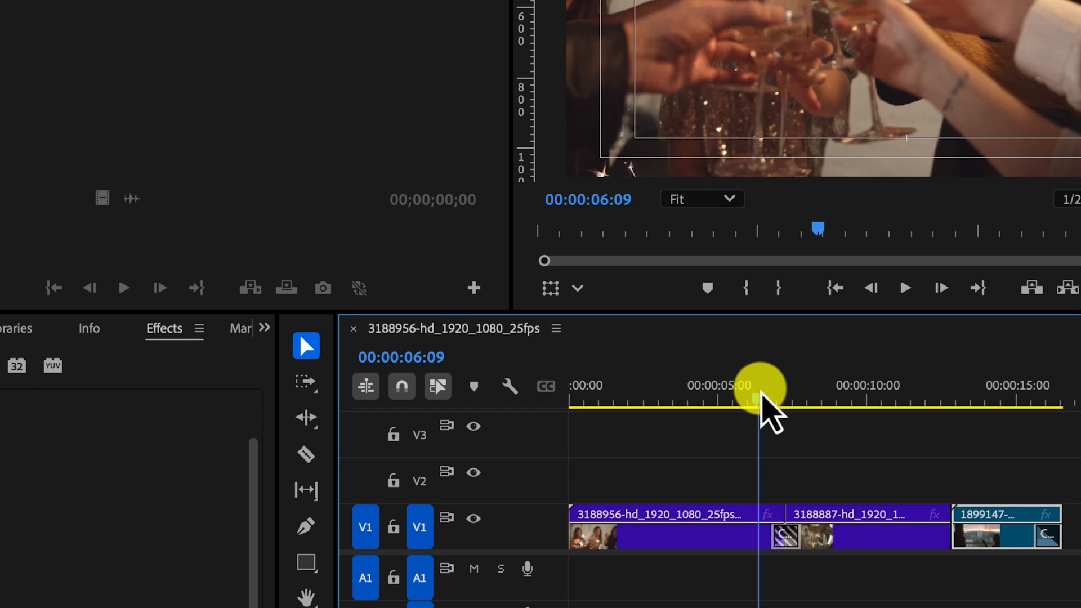
pyautogui.press('space')
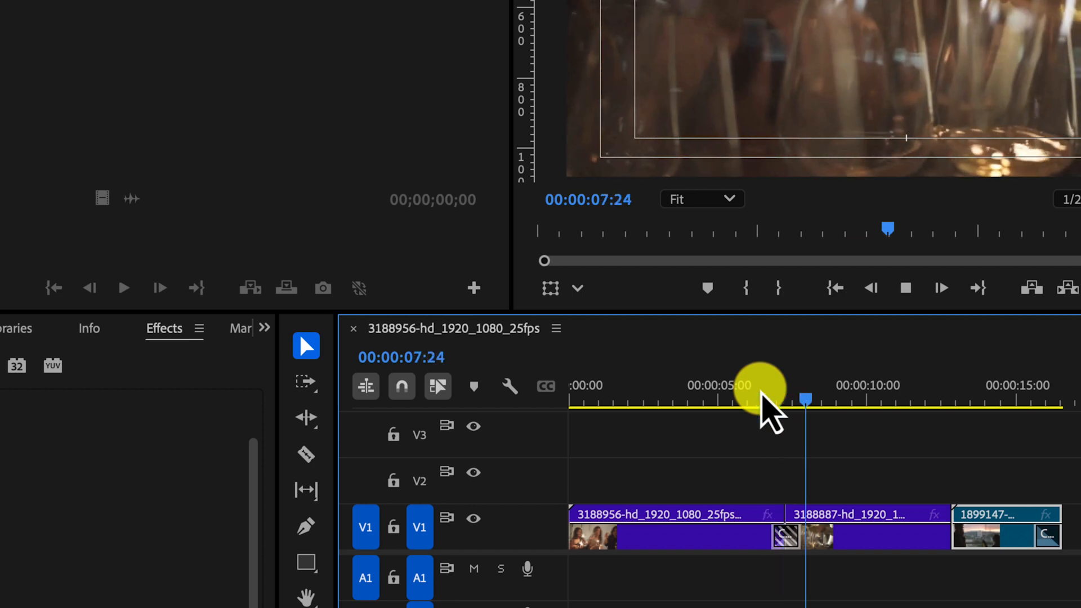
pyautogui.press('space')
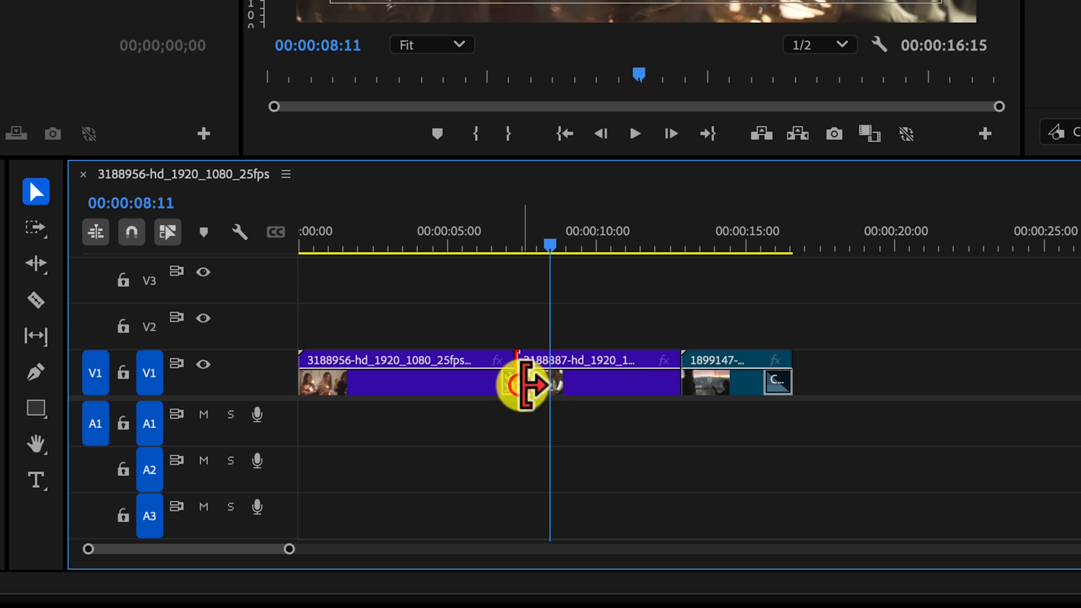
# - Select the Cross Dissolve between the first two clips and lengthen it in Effect Controls to 00:00:02:03
pyautogui.click(548, 387)
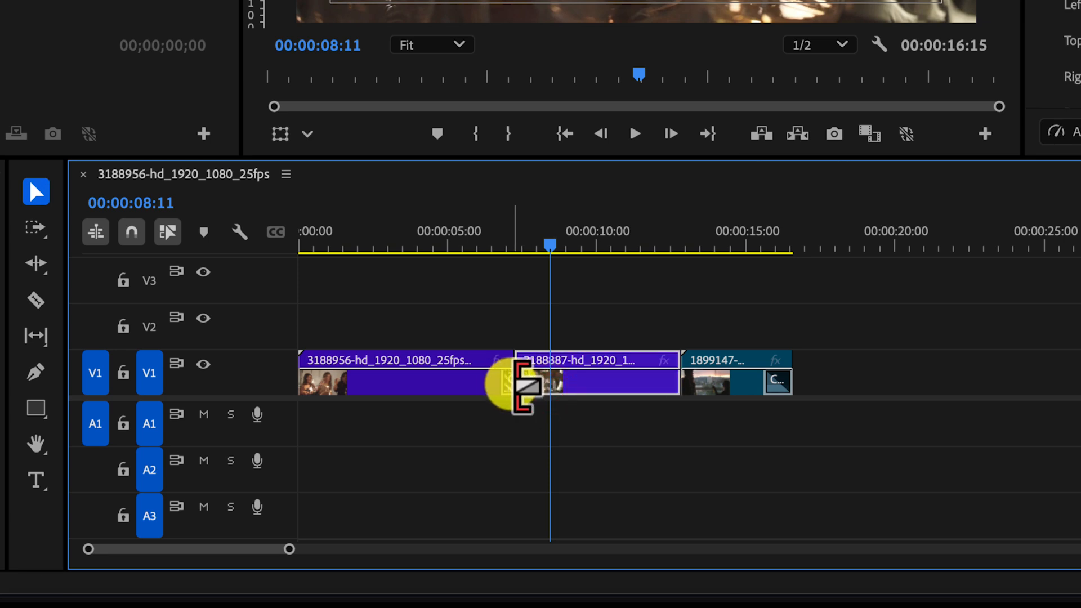
pyautogui.click(521, 388)
pyautogui.hotkey('ctrl', 'd')
pyautogui.click(513, 307)
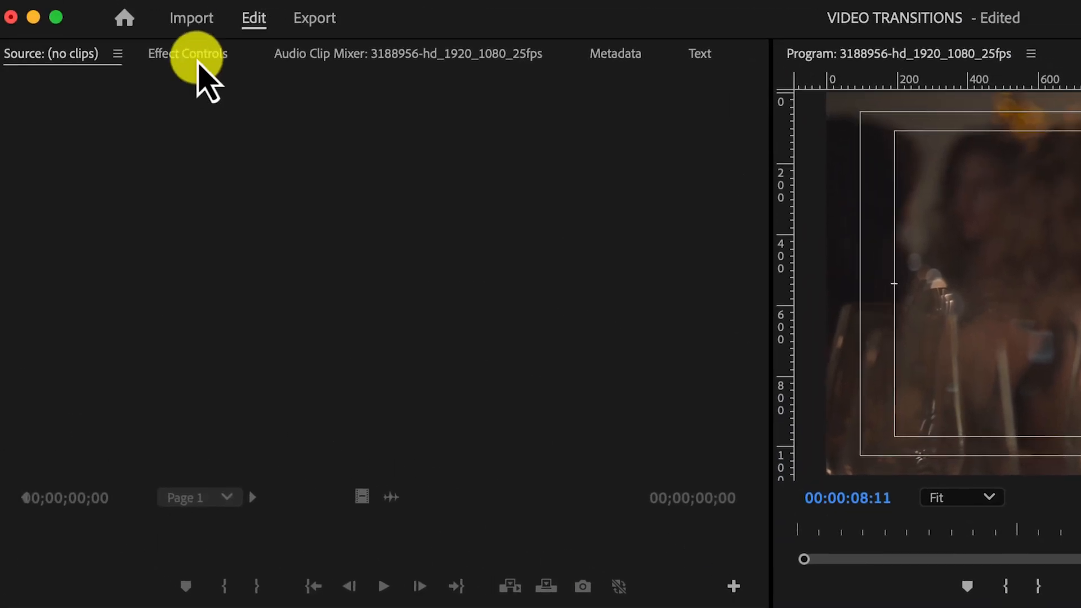
pyautogui.click(0, 0)
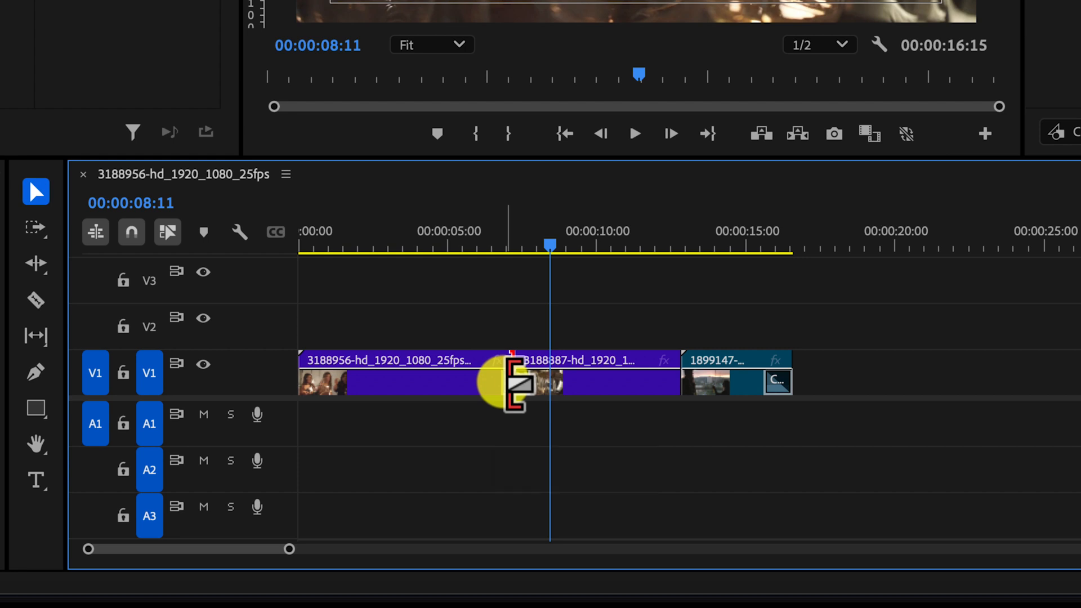
pyautogui.click(519, 384)
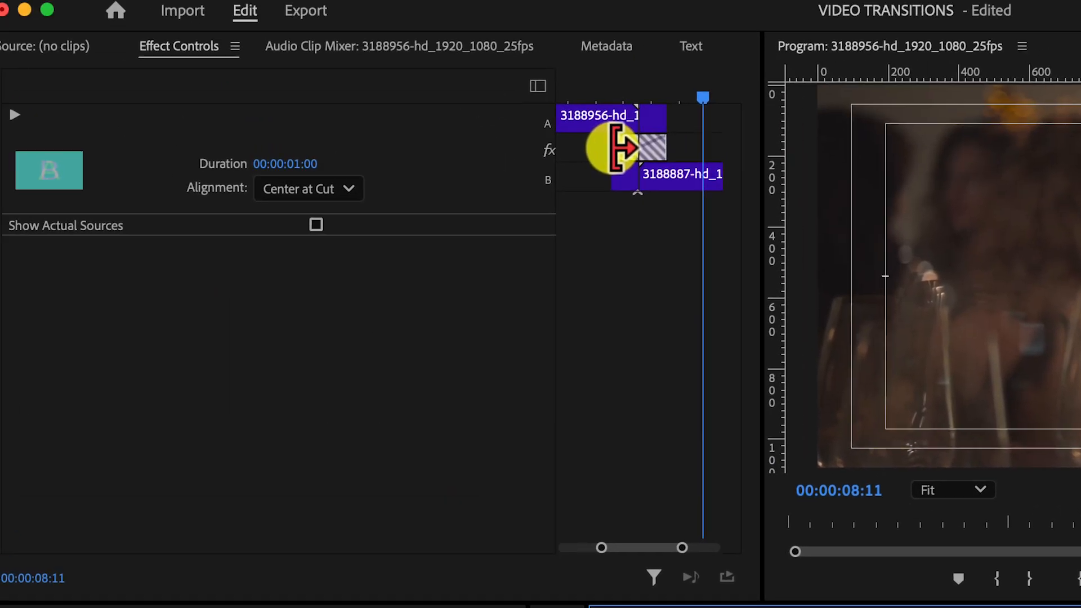
pyautogui.moveTo(635, 165); pyautogui.dragTo(603, 164)
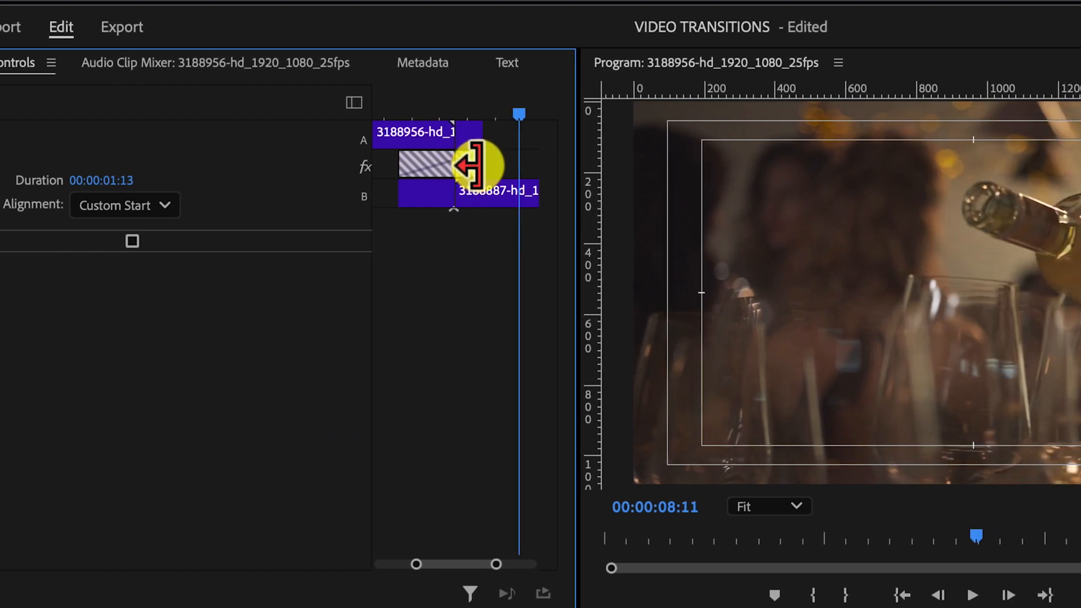
pyautogui.moveTo(476, 165); pyautogui.dragTo(509, 167)
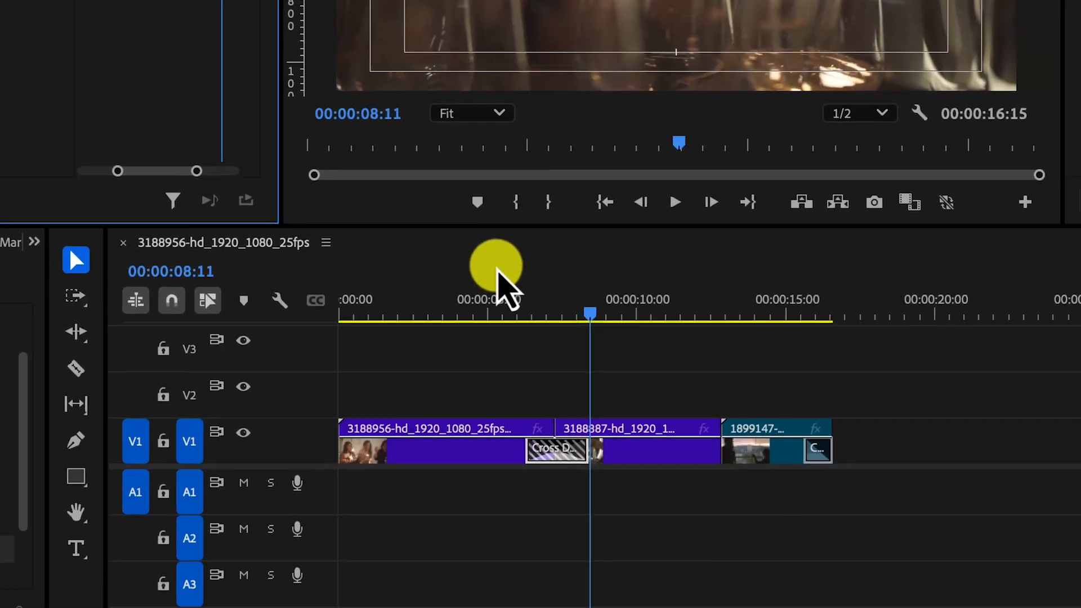
# - Play back the lengthened Cross Dissolve from just before the first cut
pyautogui.click(495, 276)
pyautogui.press('space')
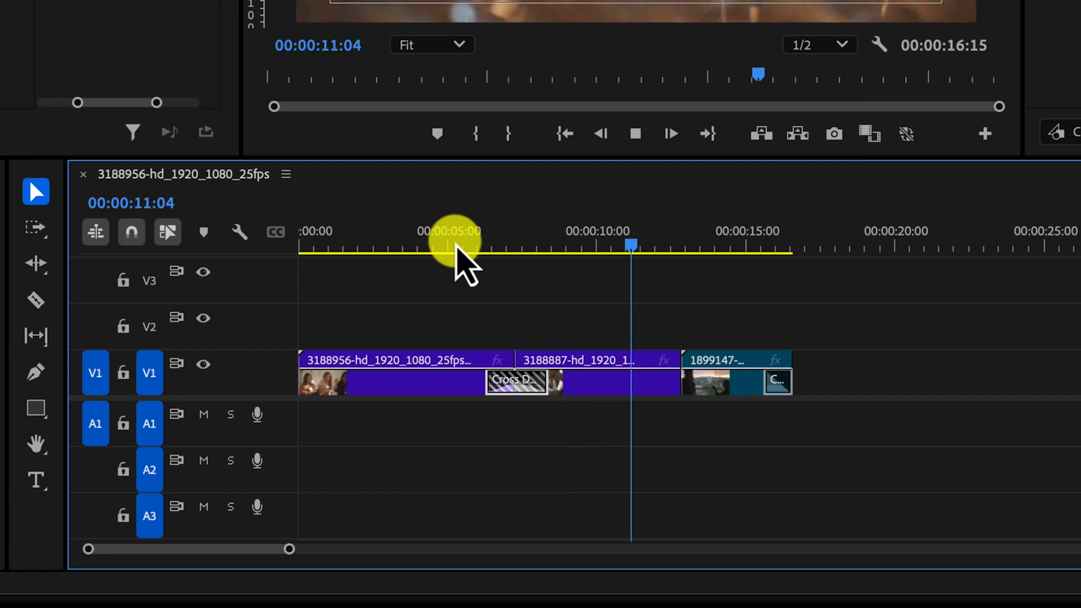
pyautogui.press('space')
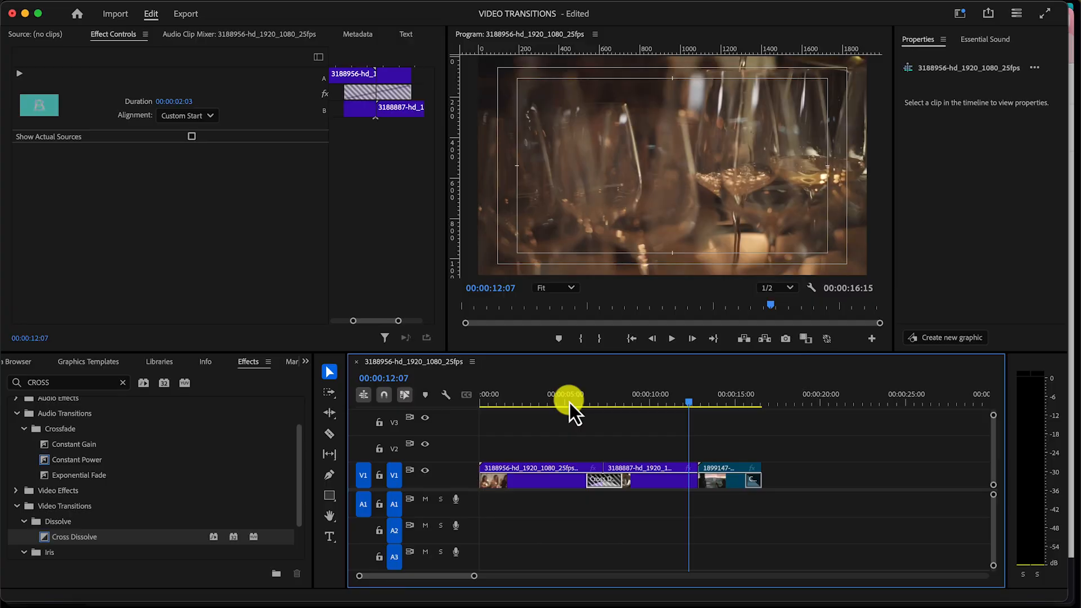